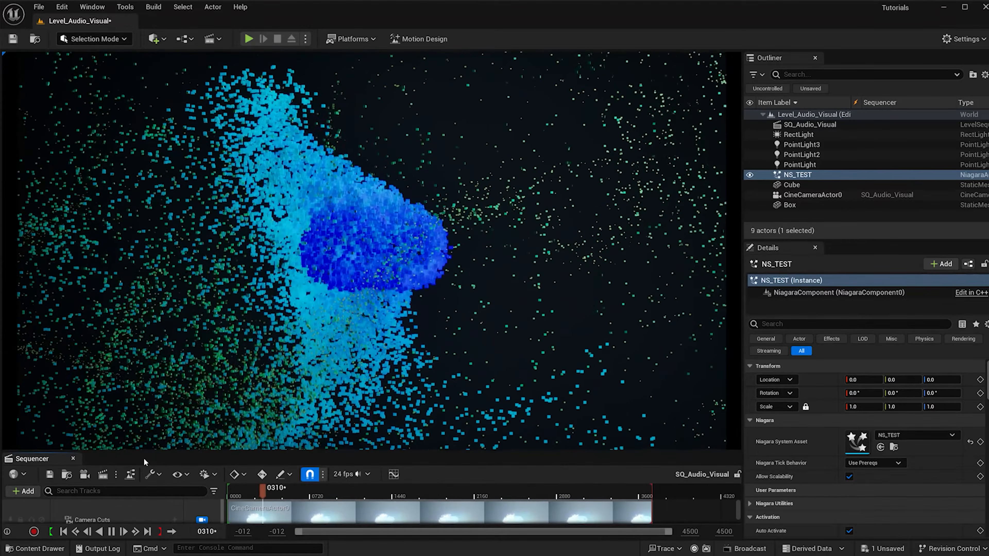
Stop the sequence playback and delete the NS_TEST actor from the level.
key(space)
key(Delete)
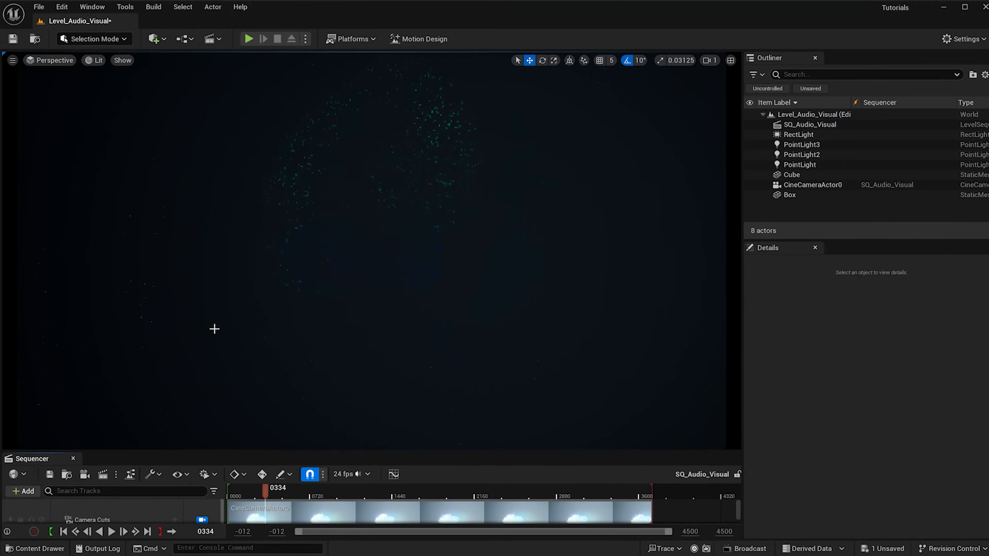
Create a Niagara system in the Niagara content folder based on the Empty emitter and name it NS_AUDIO_VISUAL.
key(ctrl+space)
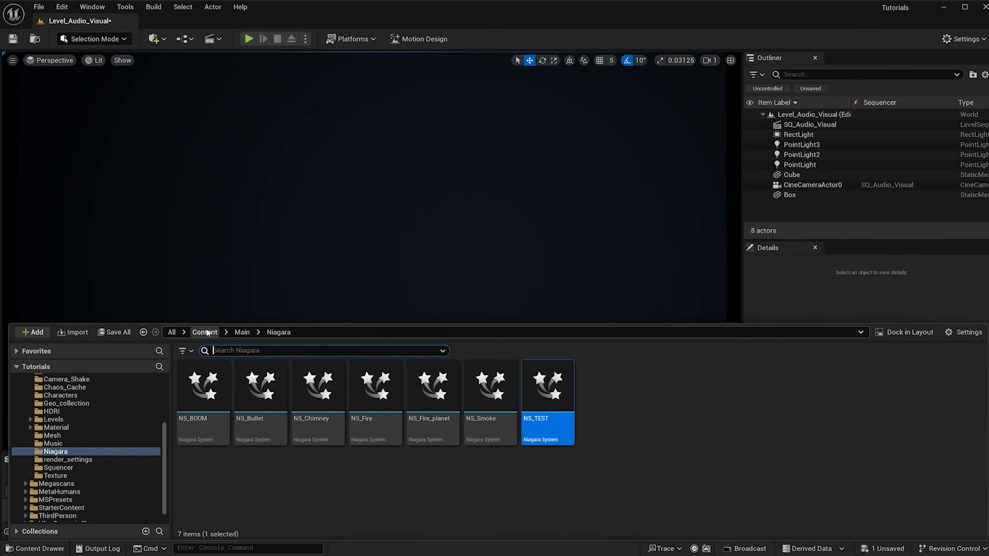
right_click(306, 479)
click(355, 201)
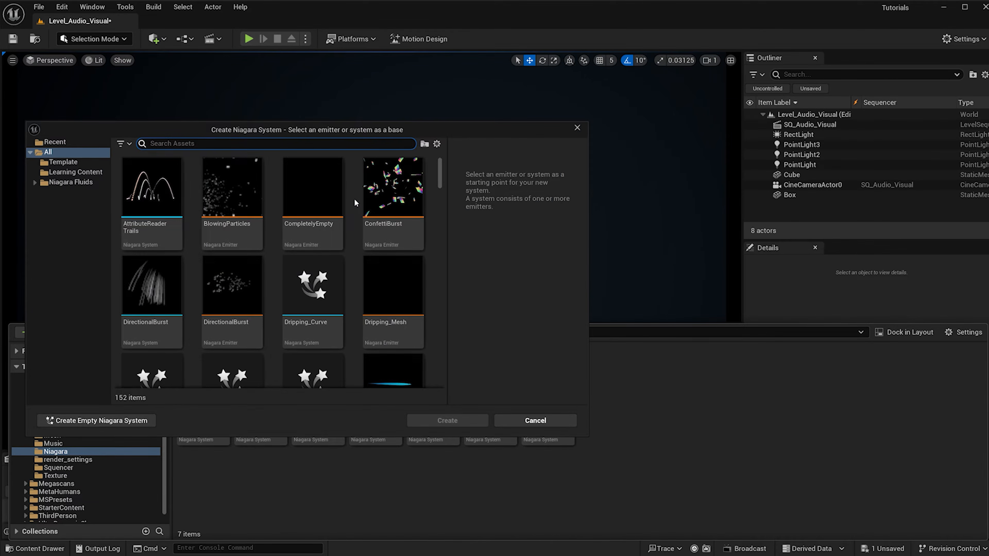
scroll(301, 259, down, 5)
click(173, 331)
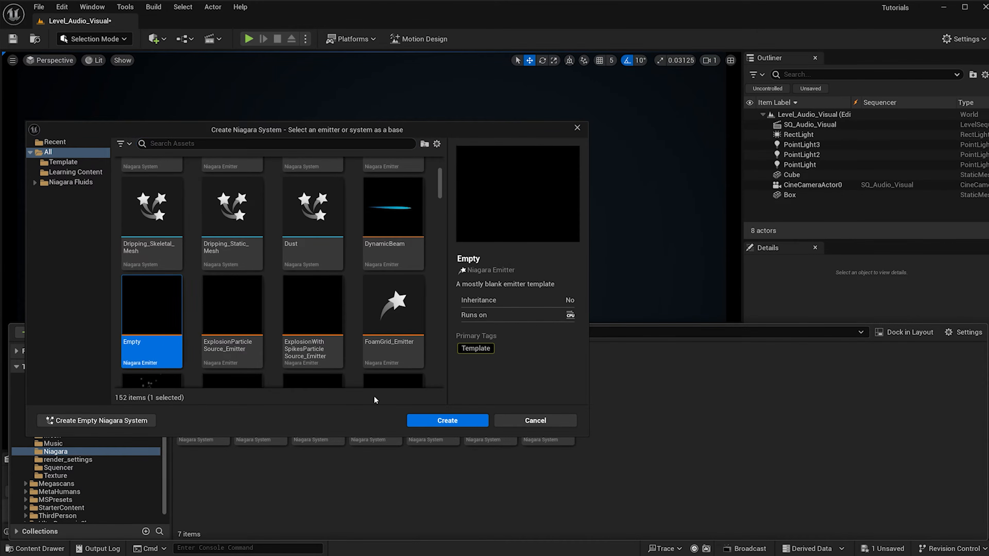
click(437, 421)
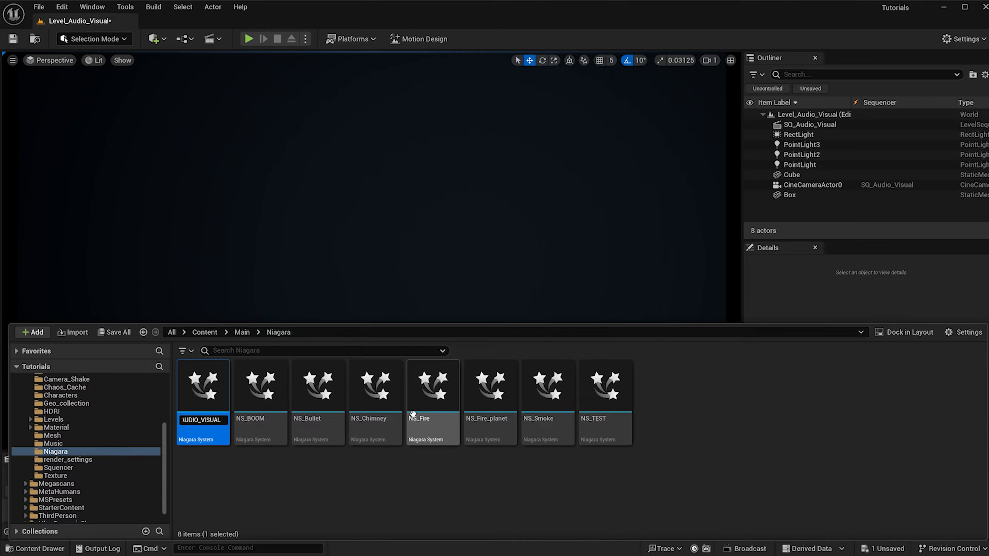
key(Return)
Open the NS_AUDIO_VISUAL system for editing and rename its Empty emitter to Audio.
double_click(203, 388)
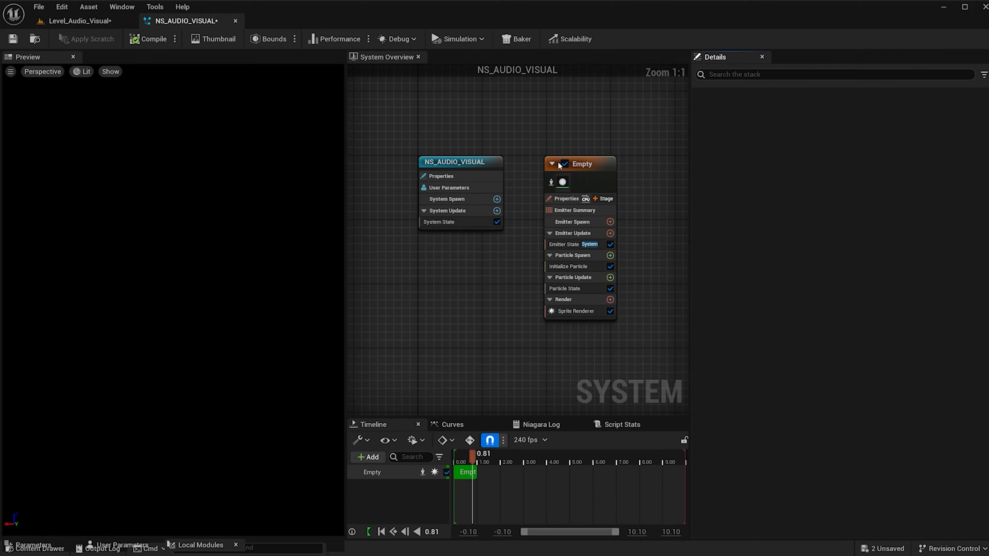
click(584, 164)
click(585, 163)
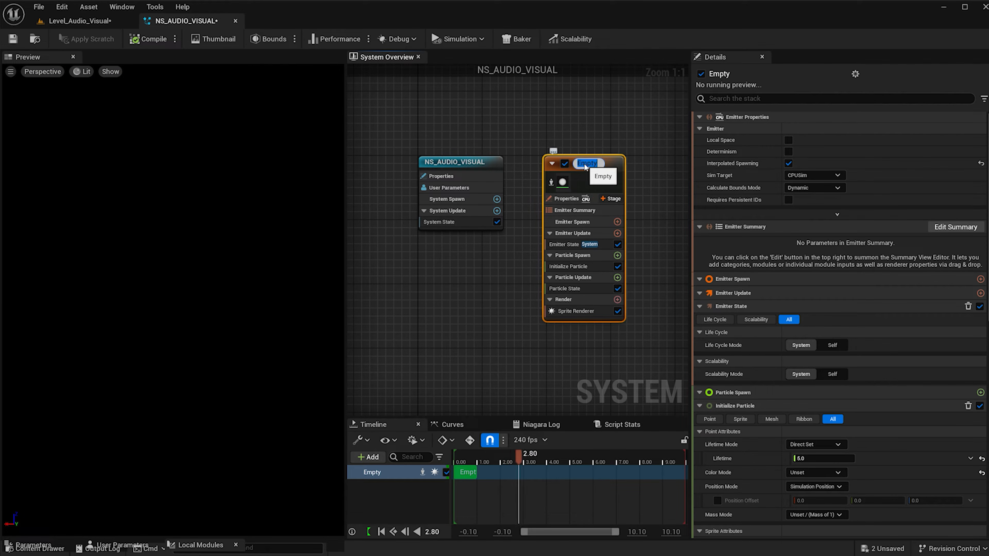
text(Audio)
key(Return)
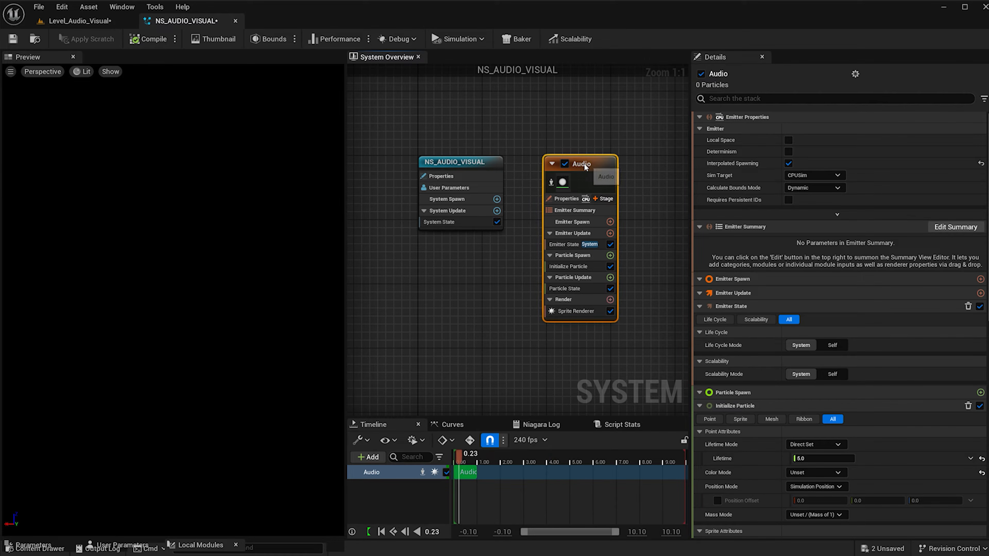
In the Audio emitter's properties, set Sim Target to GPUCompute Sim and Calculate Bounds Mode to Fixed.
click(564, 199)
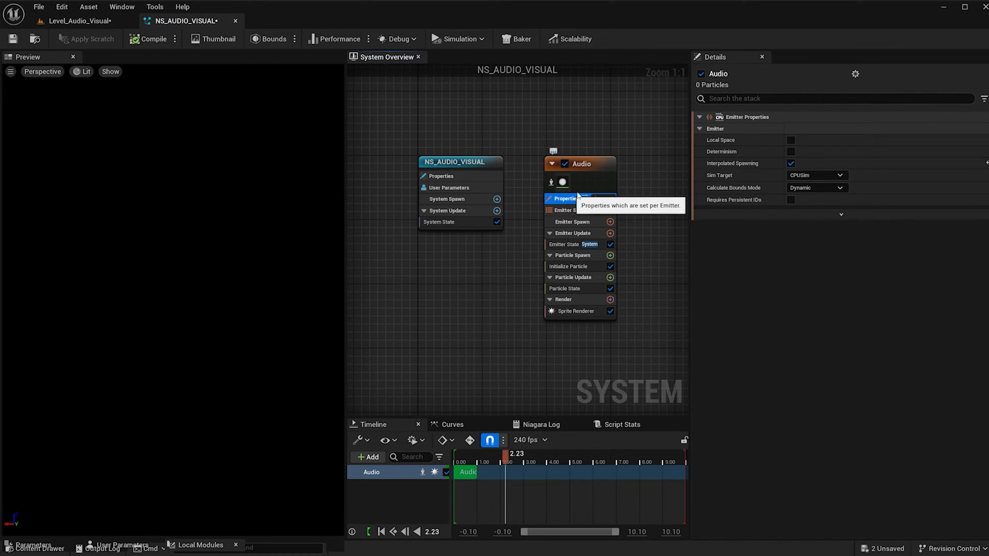
click(796, 176)
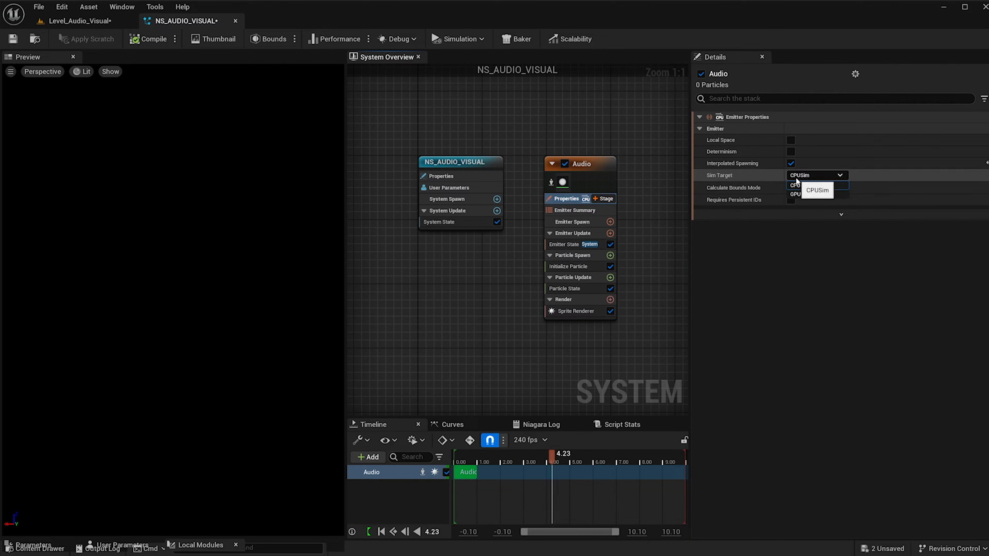
click(796, 195)
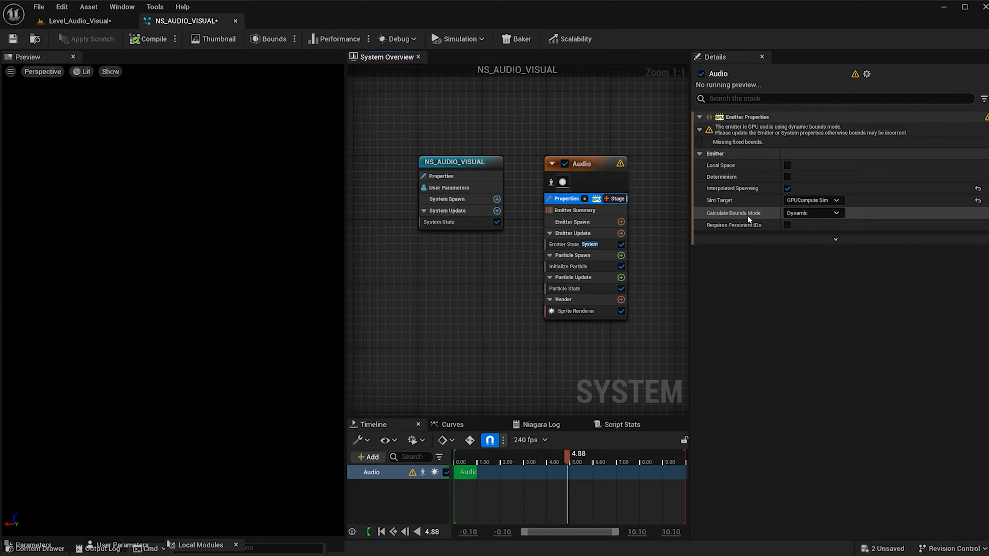
click(794, 213)
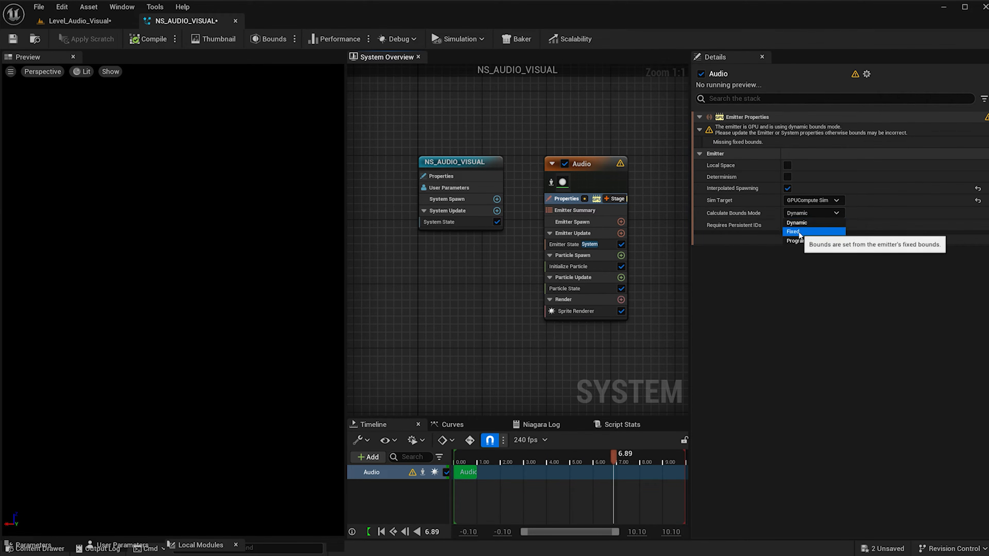
click(794, 232)
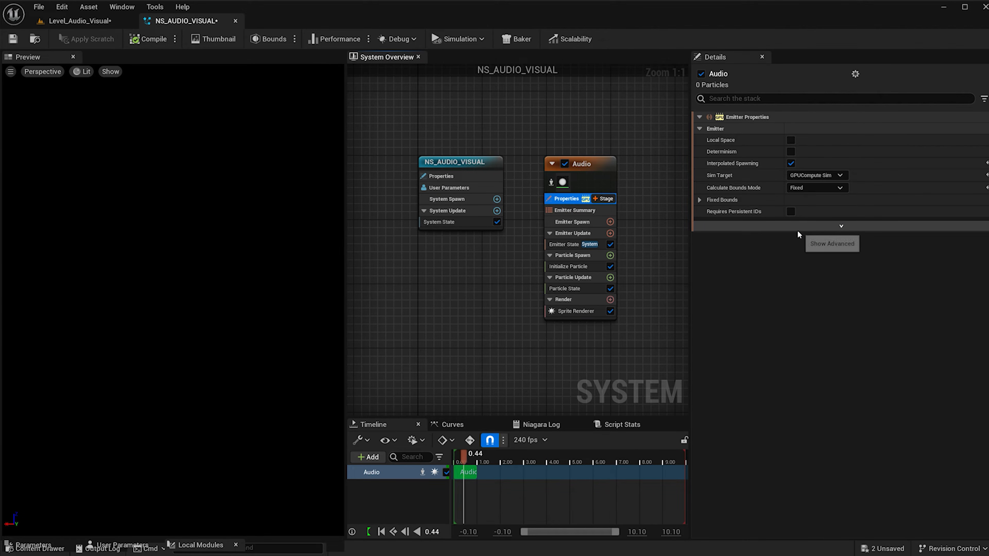
Add a Spawn Rate module to the emitter's Emitter Update stage and set its SpawnRate to 10000.
click(610, 233)
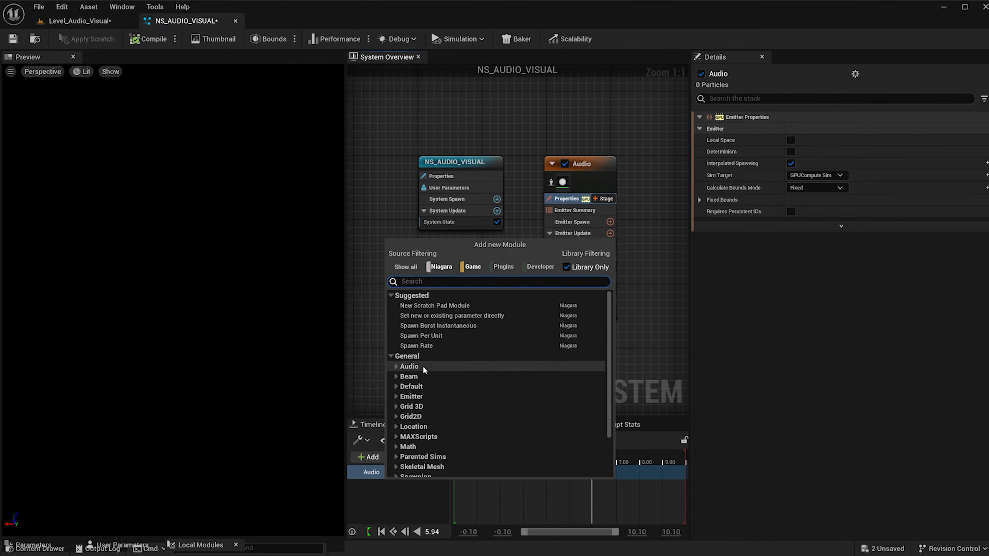
click(429, 346)
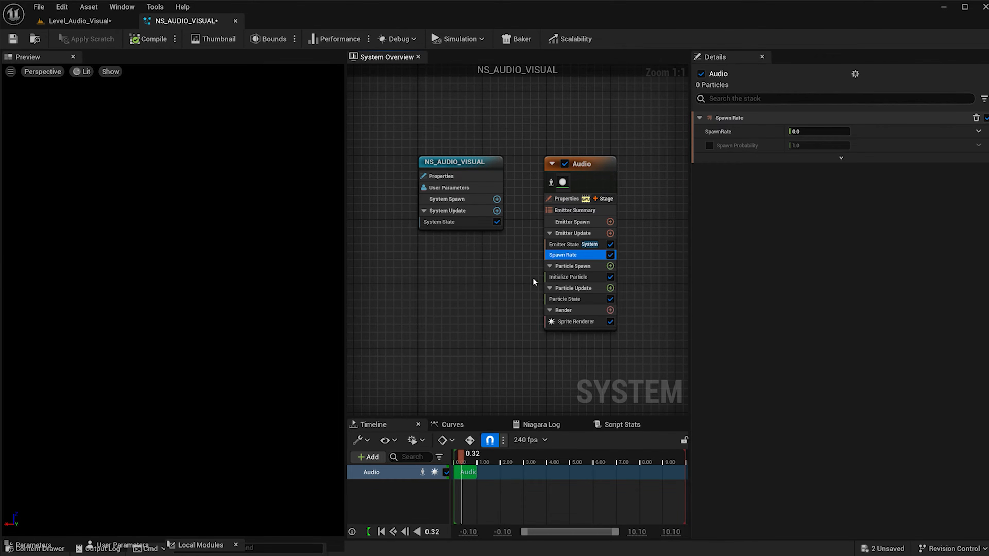
click(829, 135)
text(10000)
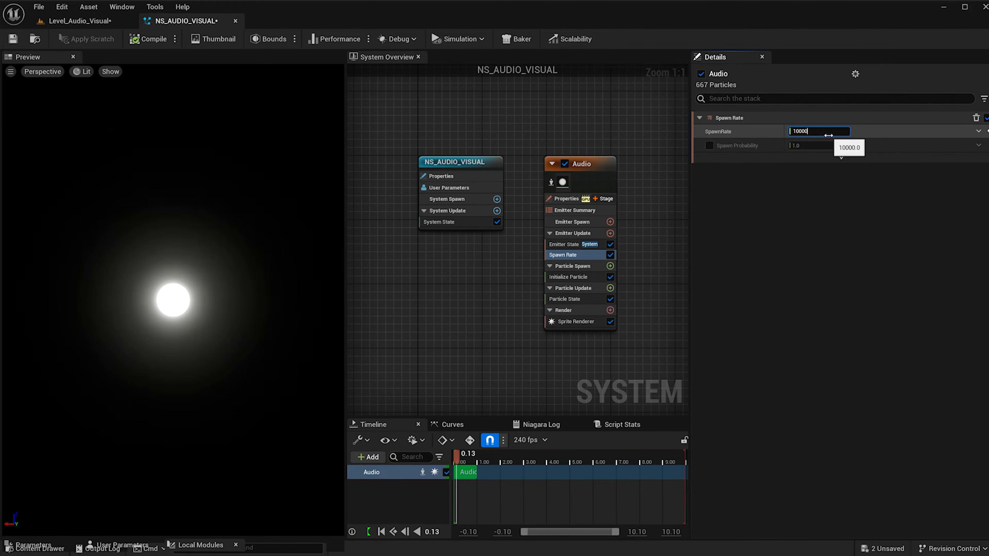
key(Return)
Disable the emitter's Sprite Renderer and add a Mesh Renderer to its Render stage.
click(610, 322)
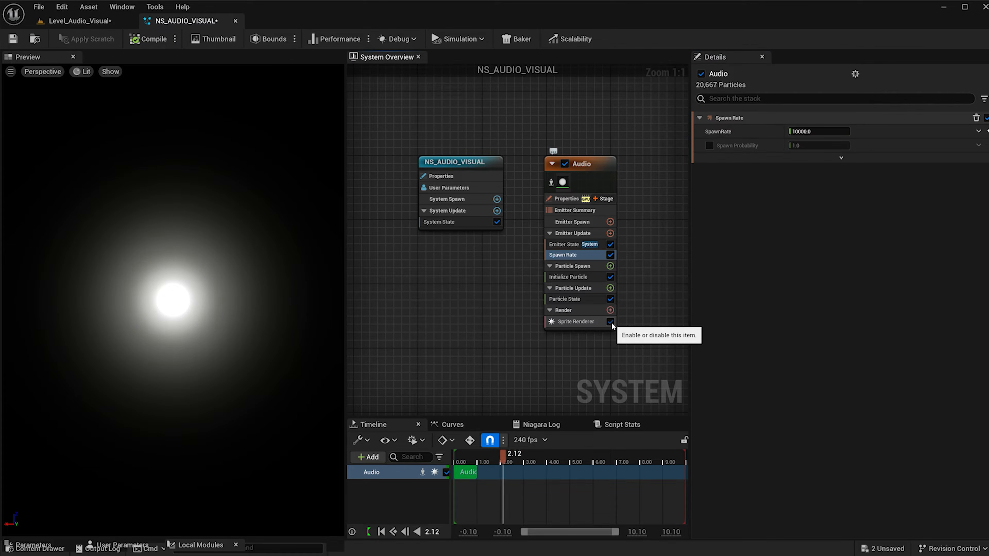
click(610, 310)
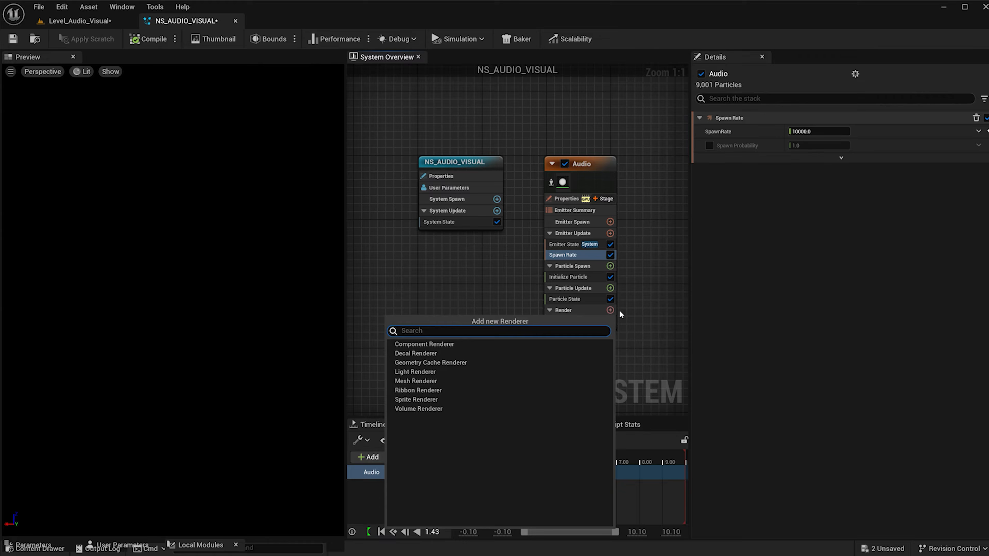
click(429, 382)
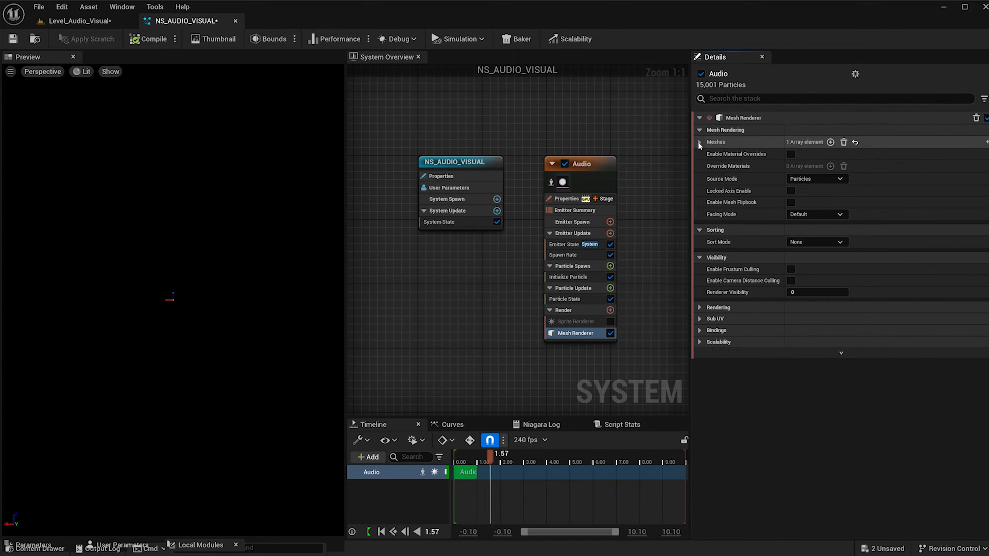
Assign SM_Cube as the Mesh Renderer's mesh and enable material overrides with one Override Materials element.
click(699, 142)
click(850, 157)
text(cube)
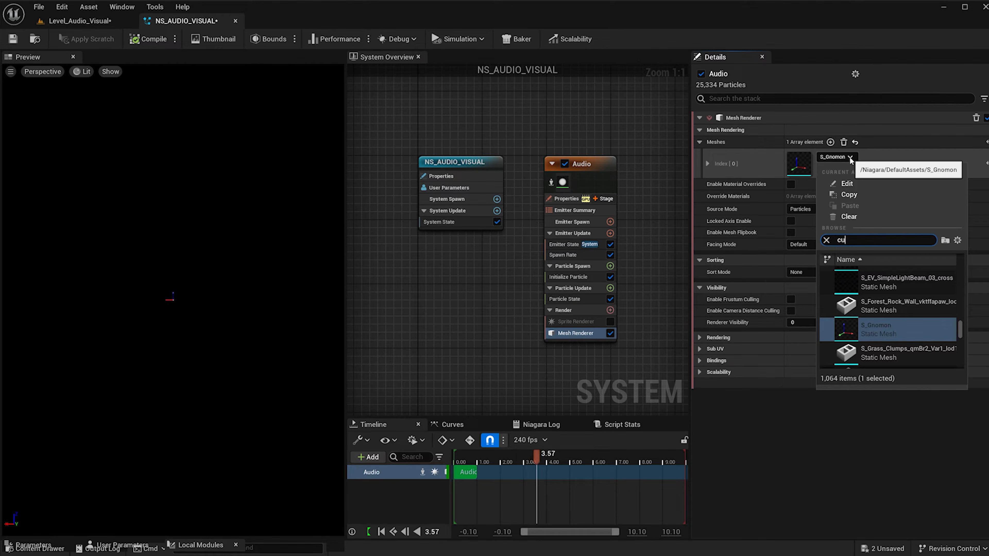
click(895, 300)
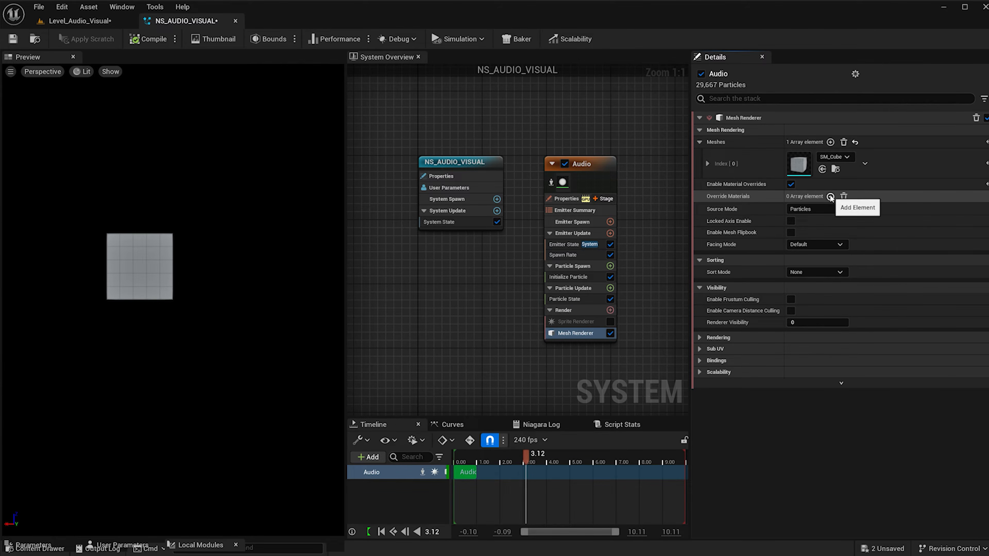
click(699, 197)
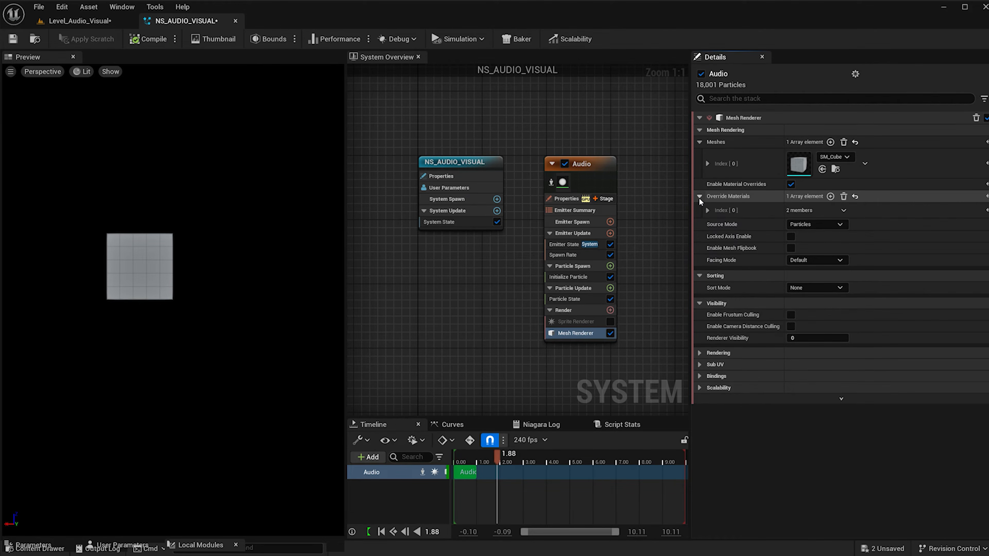
click(708, 210)
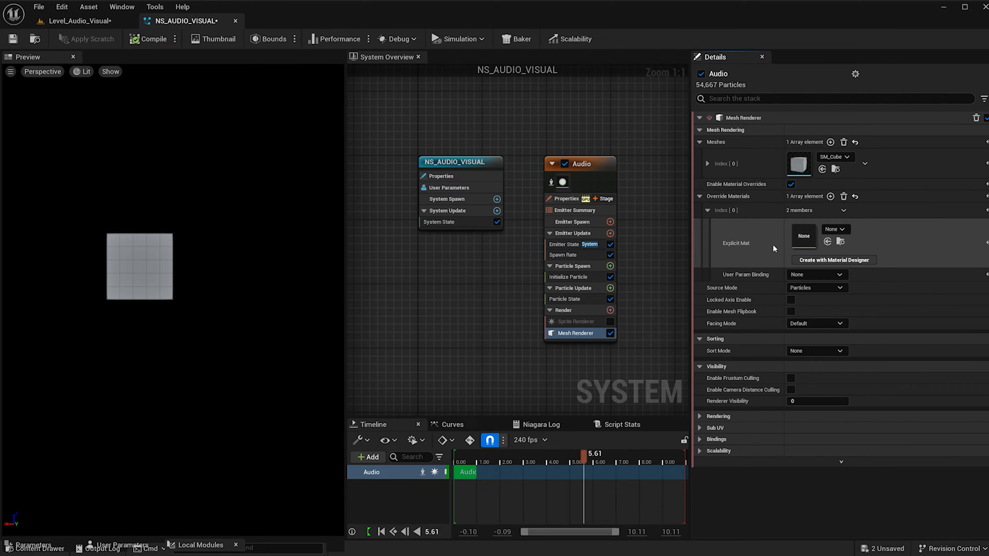
Create a new material named M_AUDIO in the Material content folder.
key(ctrl+space)
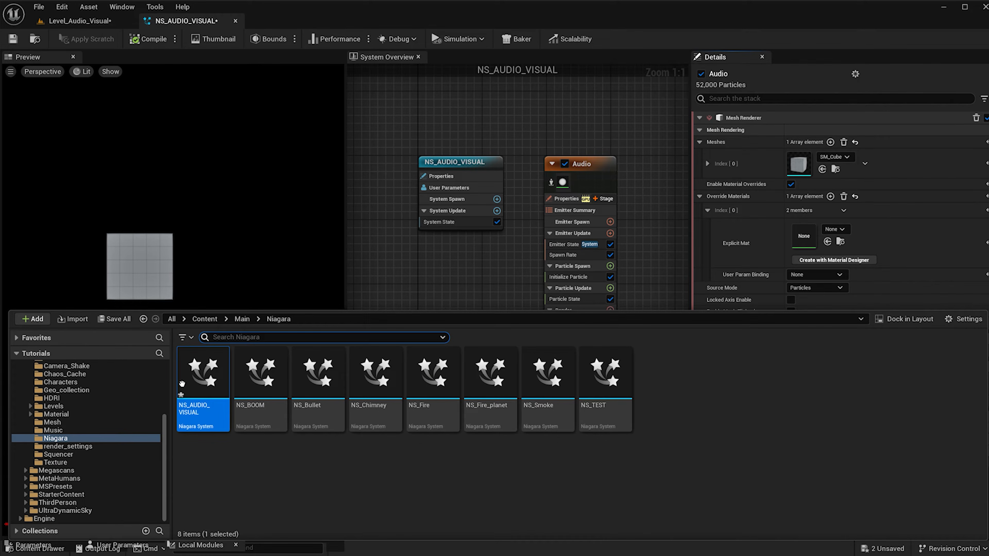
click(99, 413)
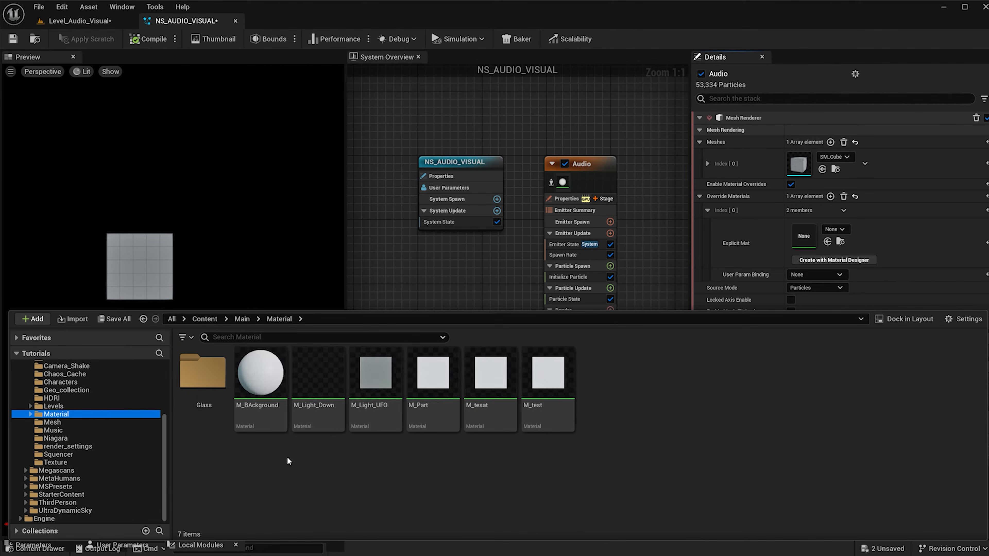
right_click(290, 463)
click(364, 159)
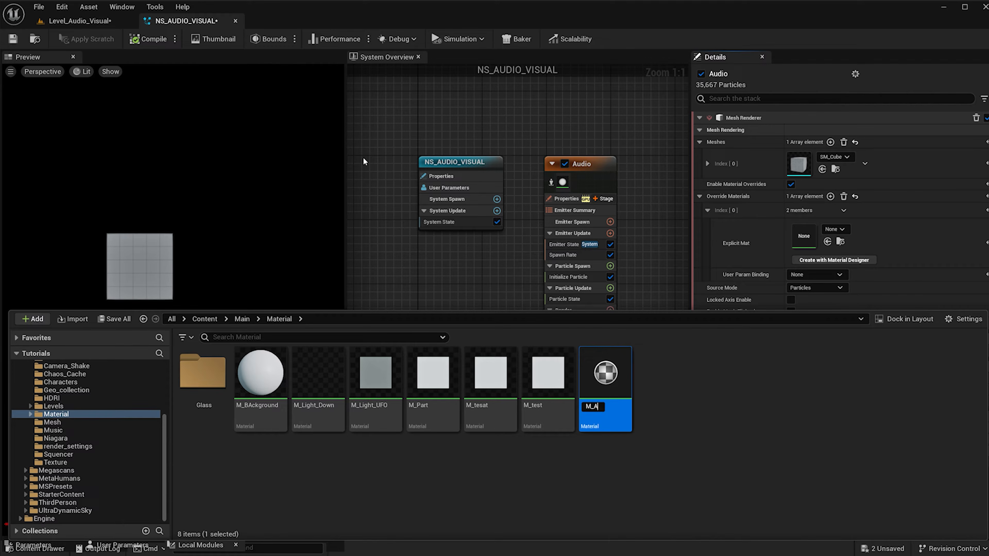
text(M_AUDIO)
key(Return)
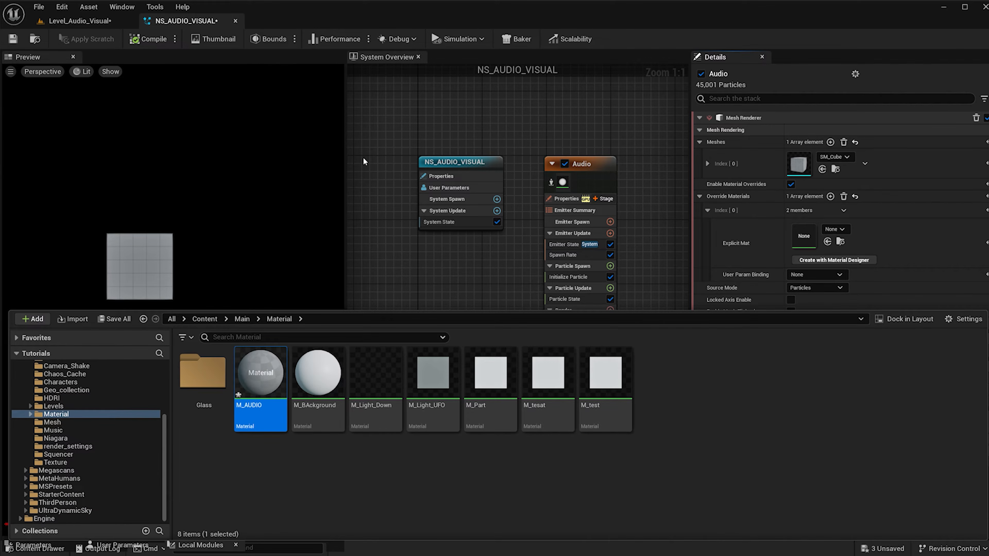
In the M_AUDIO material graph, connect a Particle Color node's RGB output to Base Color, apply the change and close the editor.
double_click(257, 371)
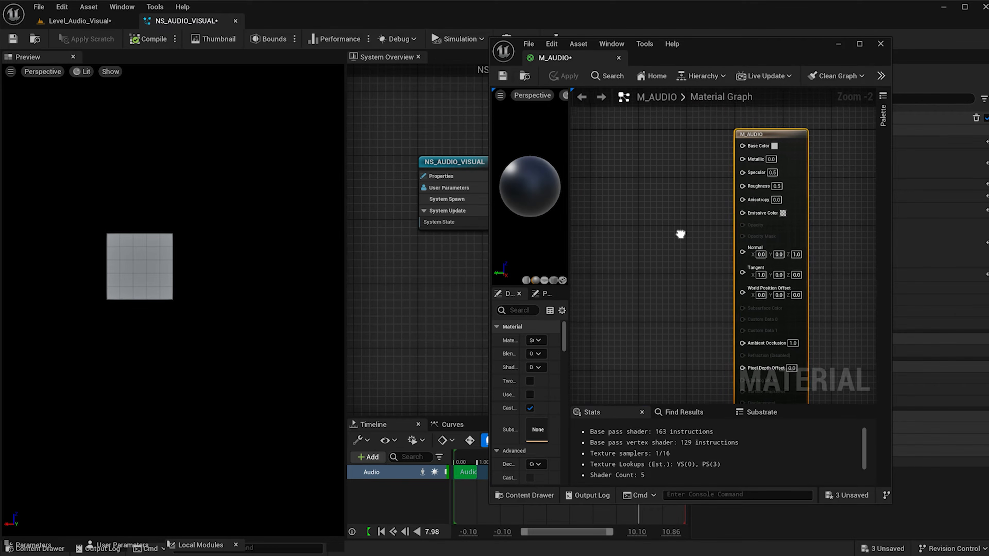
right_click(656, 200)
text(part)
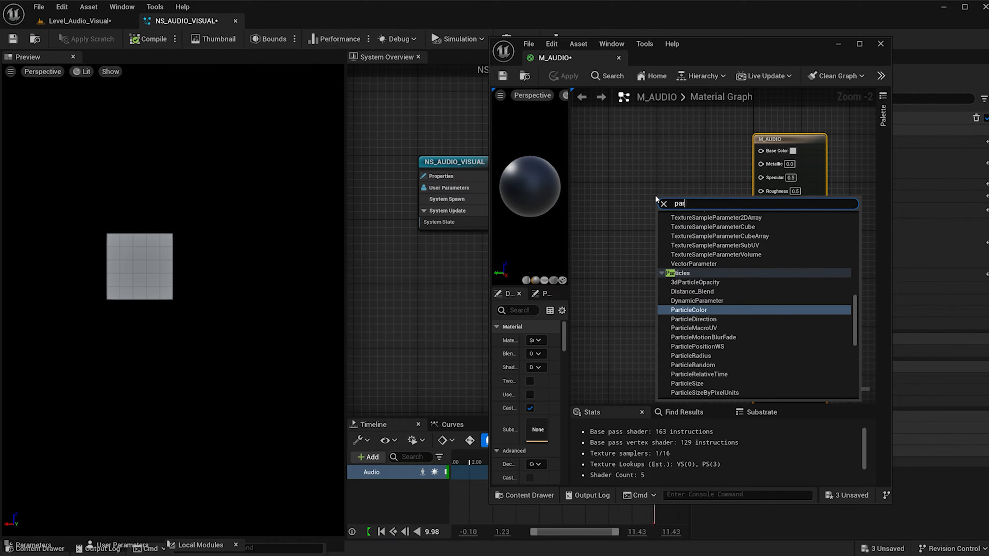
click(701, 313)
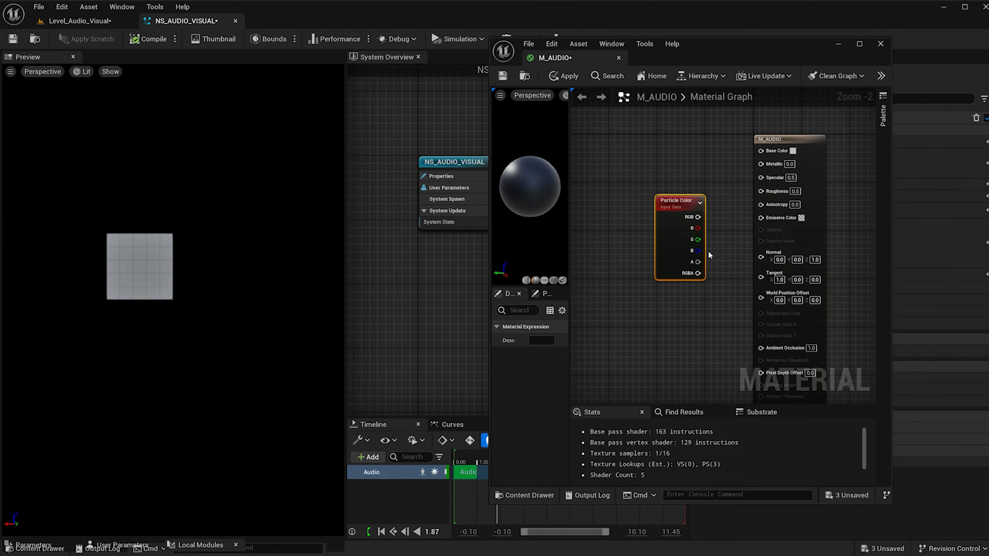
drag(696, 218, 763, 151)
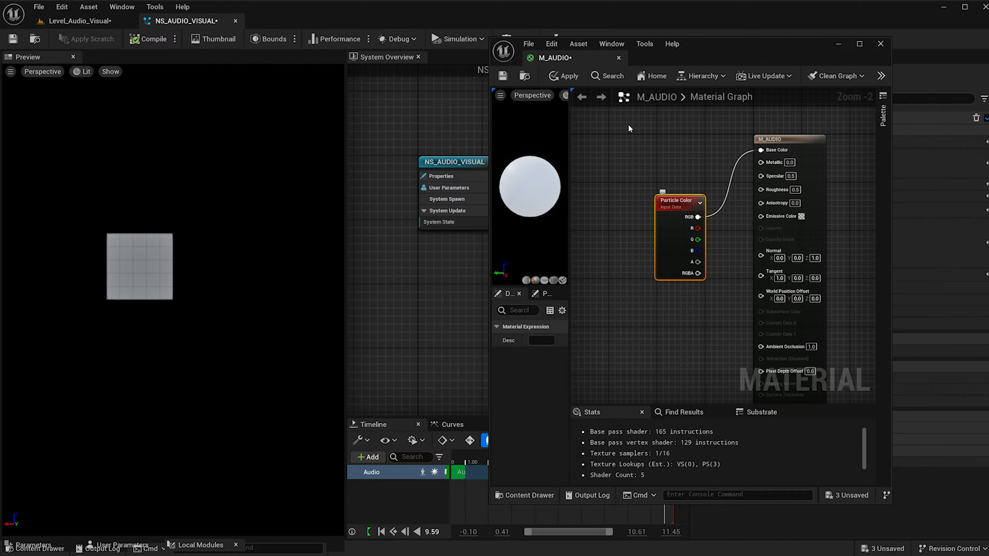
click(573, 79)
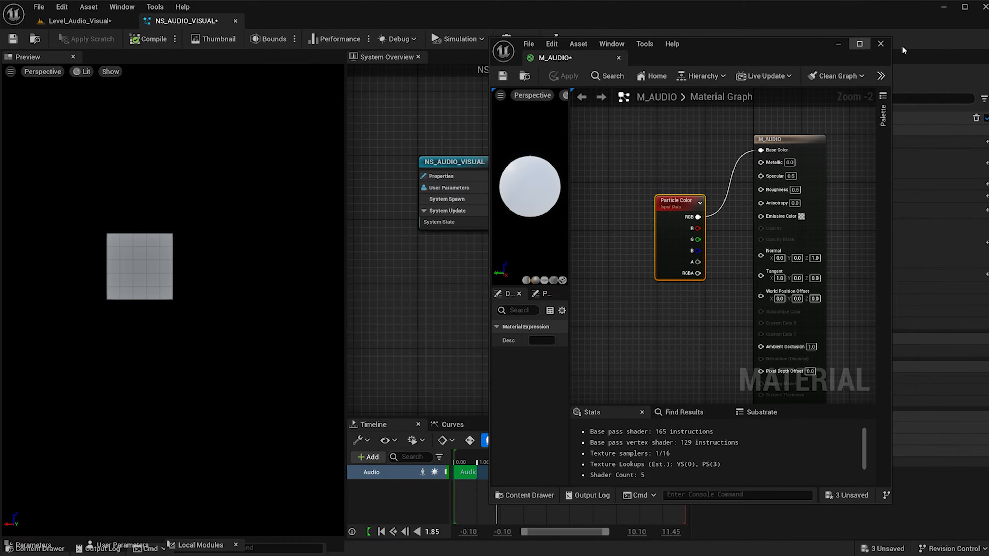
click(882, 43)
Assign M_AUDIO as the Explicit Mat of the Mesh Renderer's override material element.
key(ctrl+space)
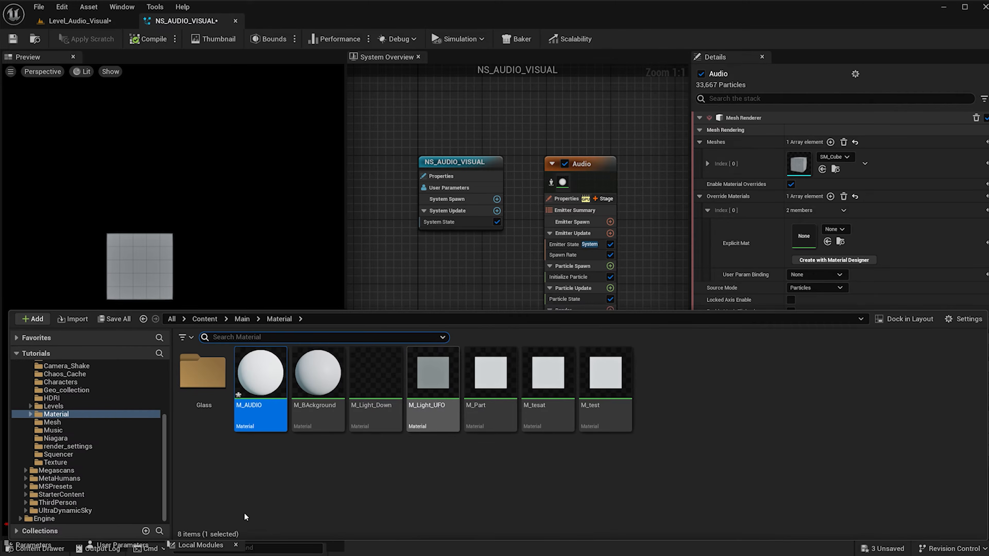
drag(256, 390, 806, 237)
click(413, 264)
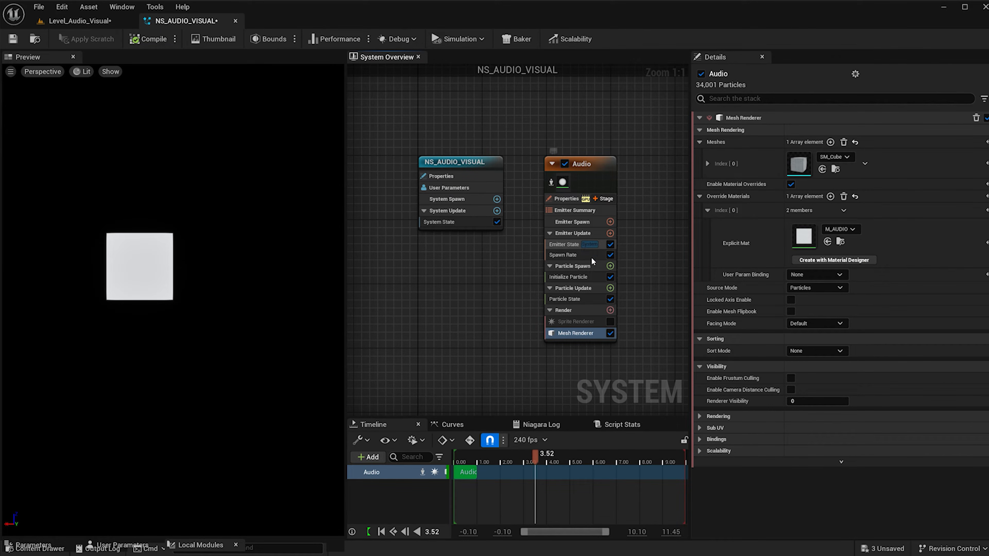
Add a Shape Location module to the Audio emitter's Particle Spawn group and set its Shape Primitive to Torus.
click(610, 266)
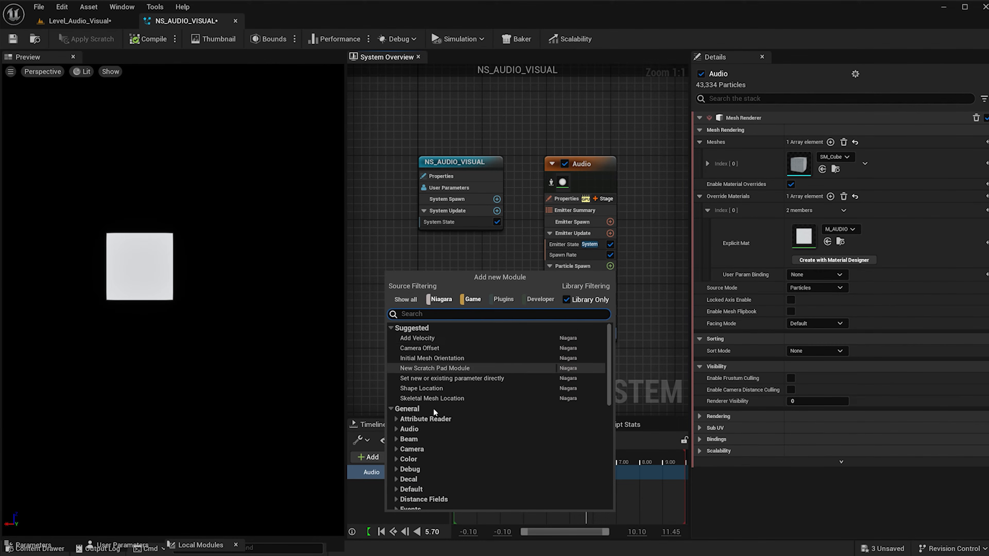
click(432, 389)
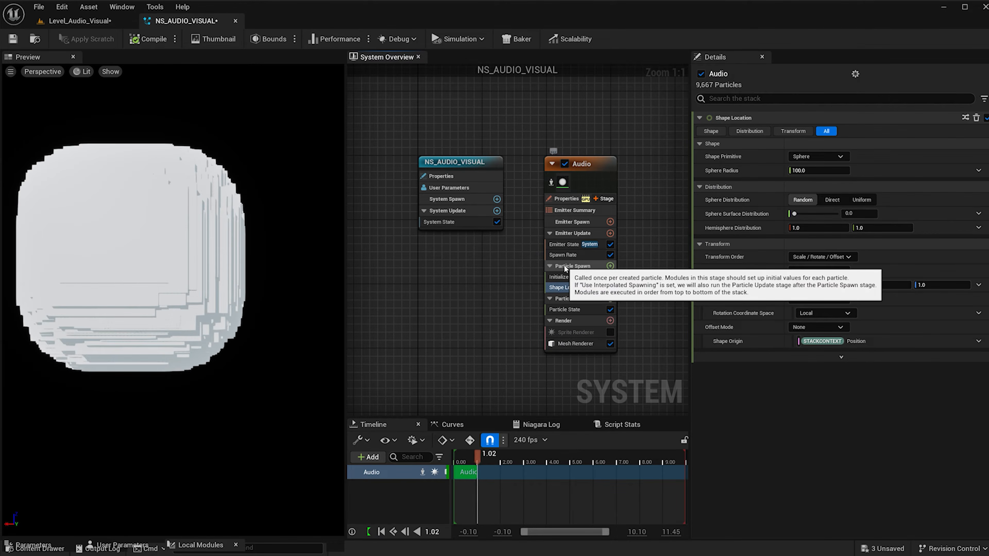
click(798, 156)
click(813, 204)
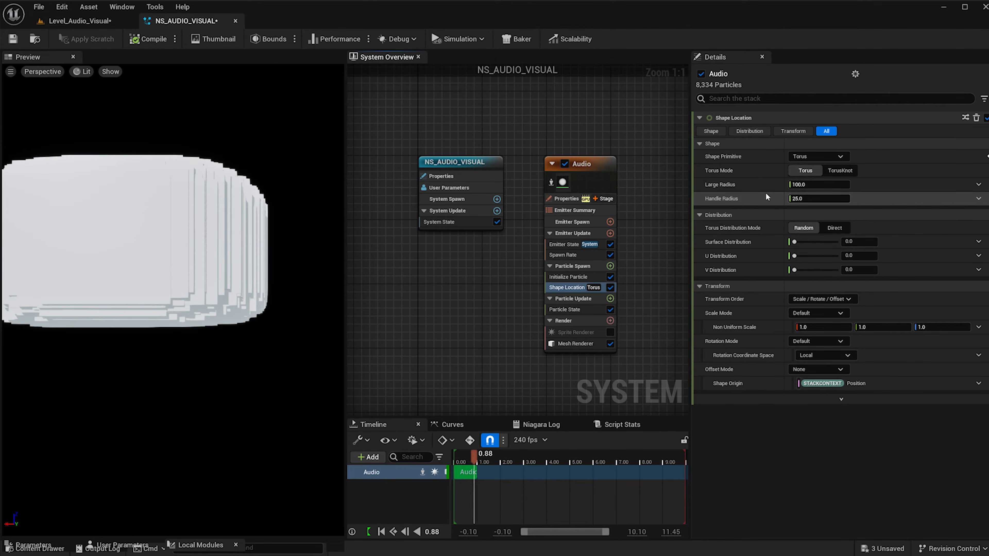
Set the torus Handle Radius to 100 and its Surface Distribution to 0.5.
click(799, 199)
text(100)
key(Return)
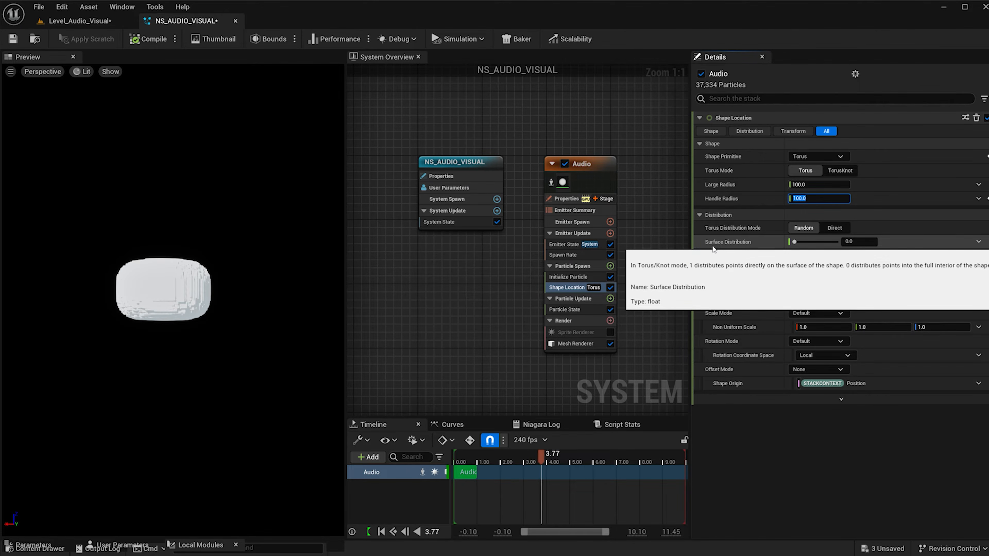
click(866, 241)
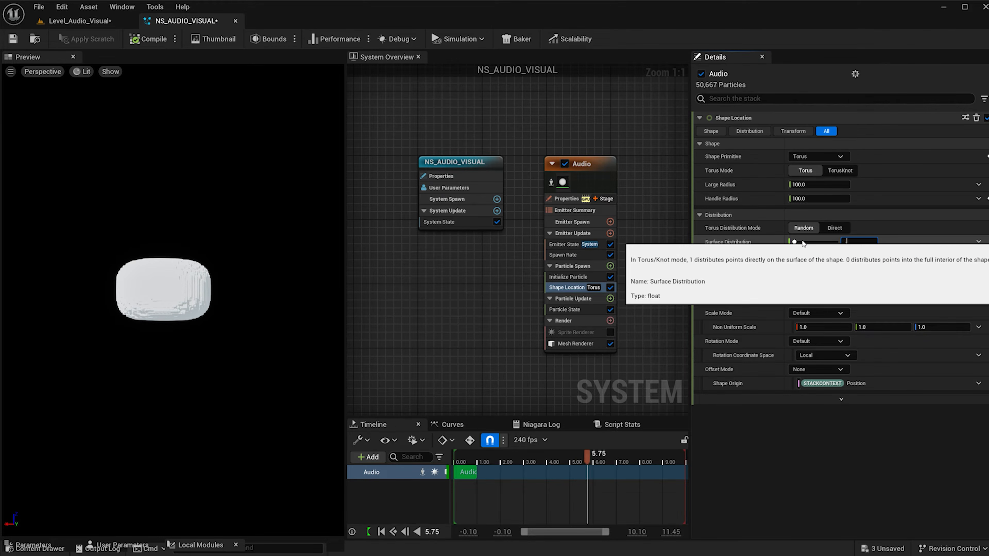
text(0.5)
key(Return)
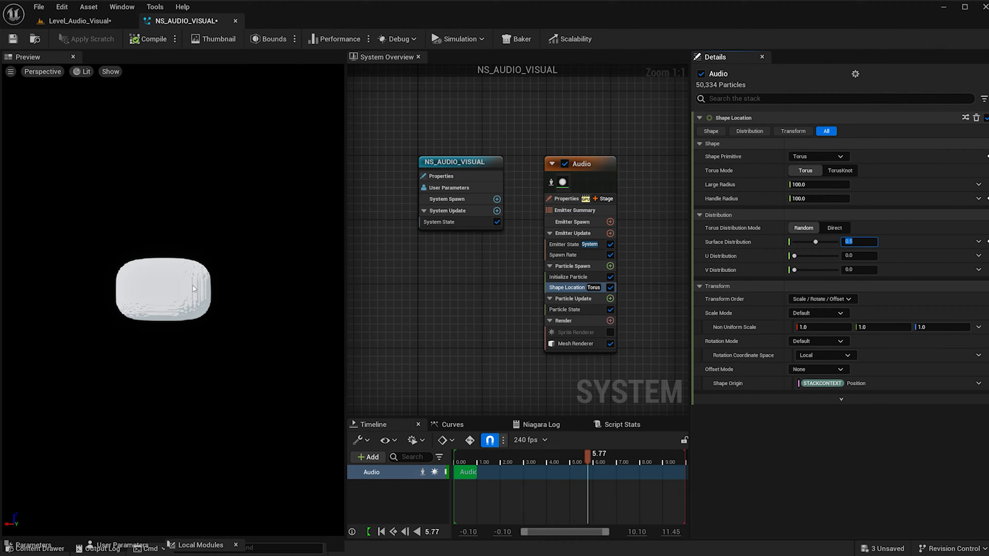
In Initialize Particle, set Mesh Scale Mode to Uniform and Mesh Uniform Scale to 0.1.
click(578, 277)
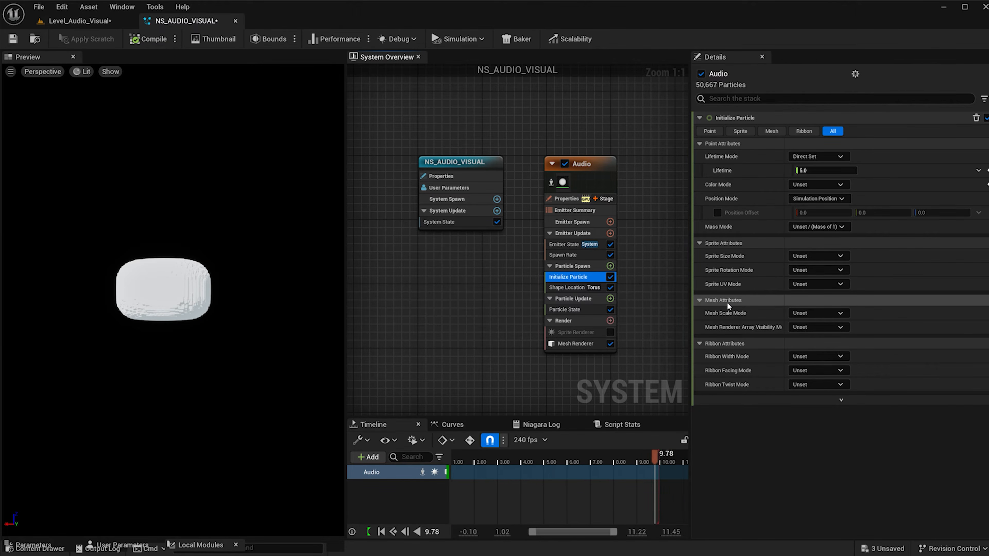
click(822, 314)
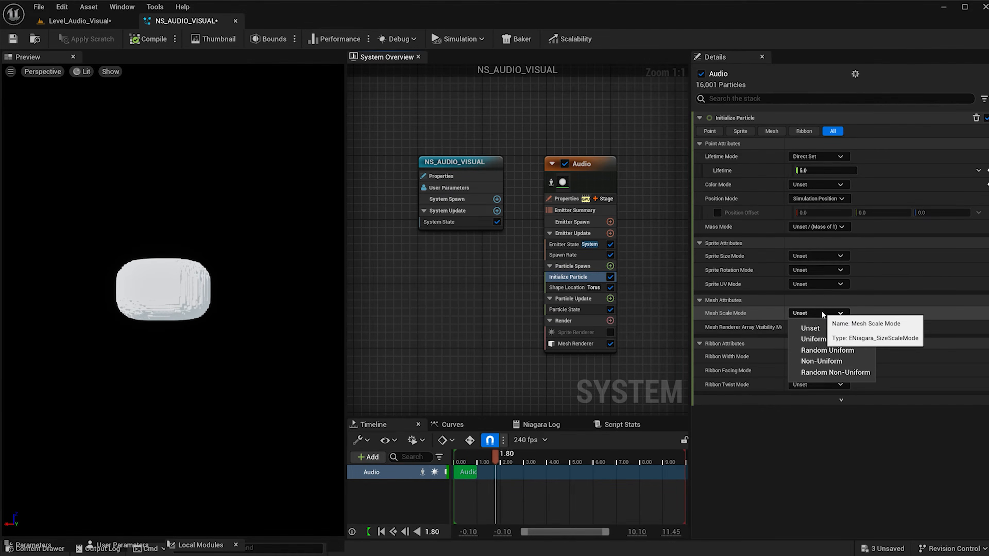
click(812, 338)
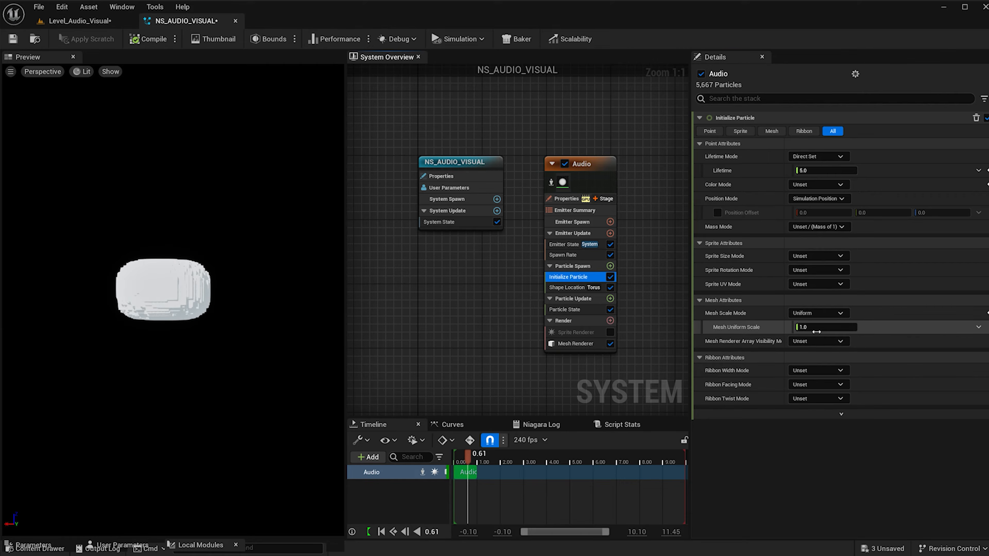
click(818, 328)
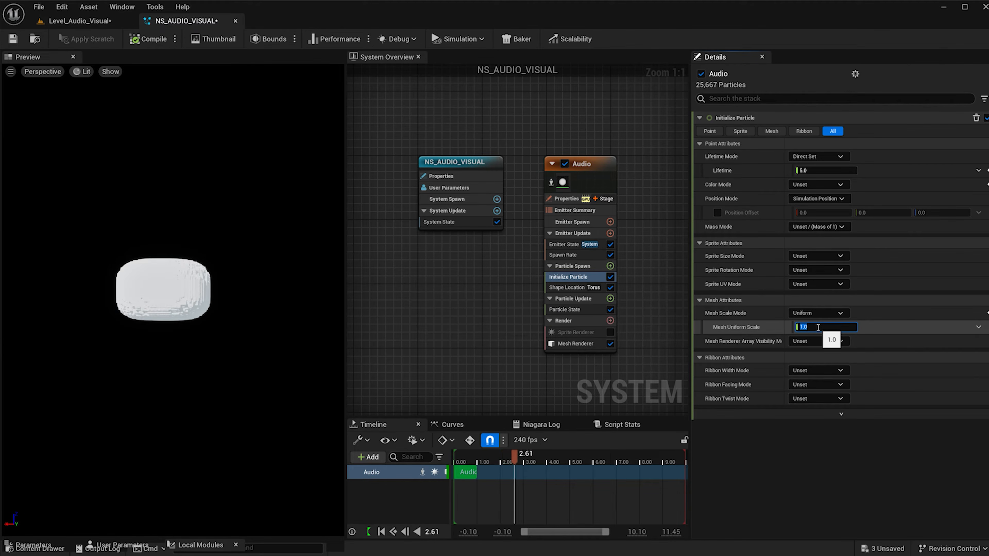
text(0.1)
key(Return)
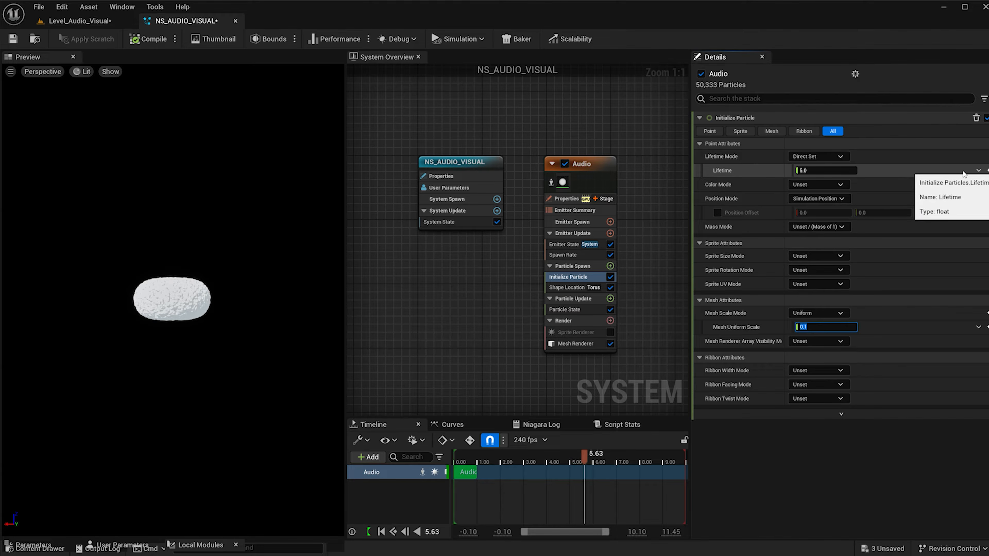
Make the particle Lifetime a Random Range Float with minimum 4.0 and maximum 6.0.
click(978, 170)
click(787, 286)
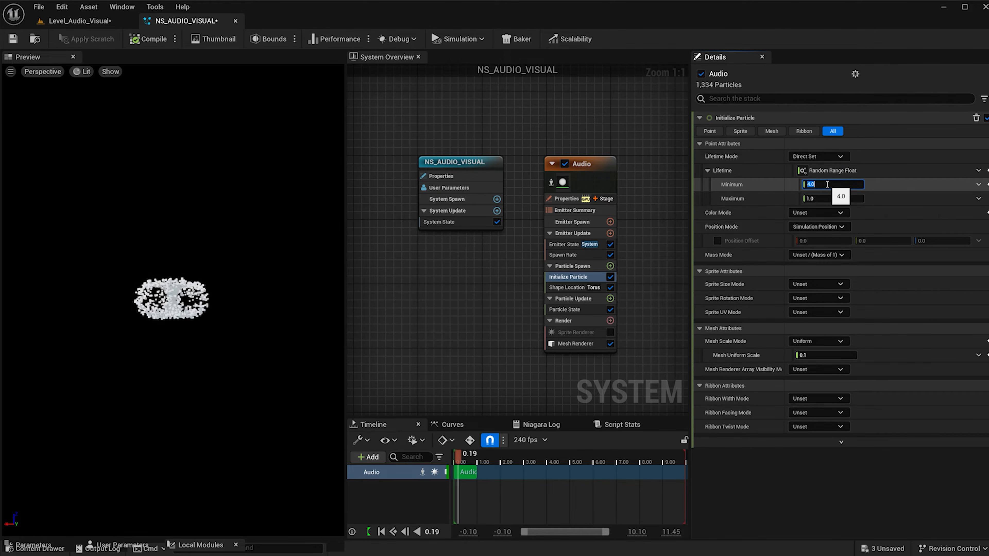
click(825, 198)
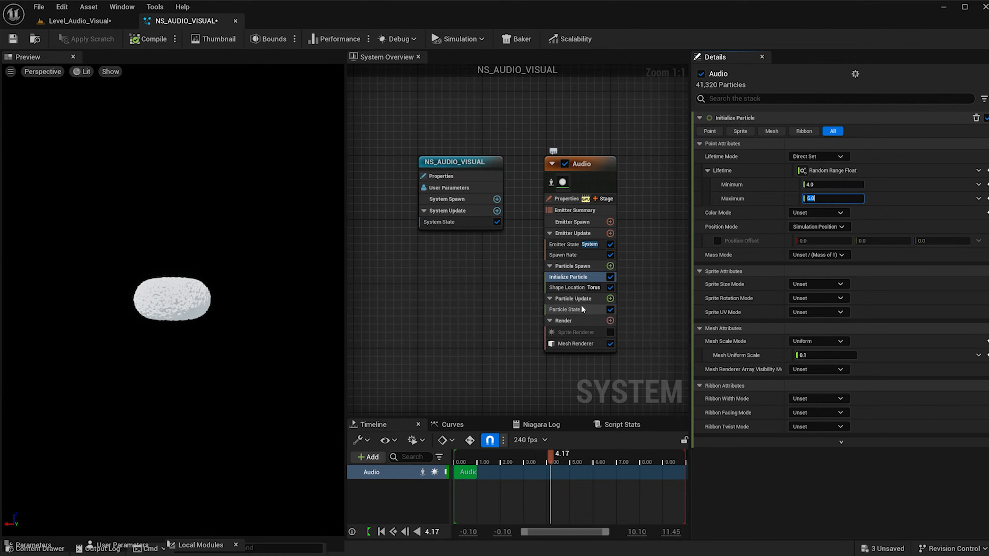
Add a Vortex Force module to Particle Update and fix its unmet dependency by adding Solve Forces and Velocity.
click(610, 299)
text(vort)
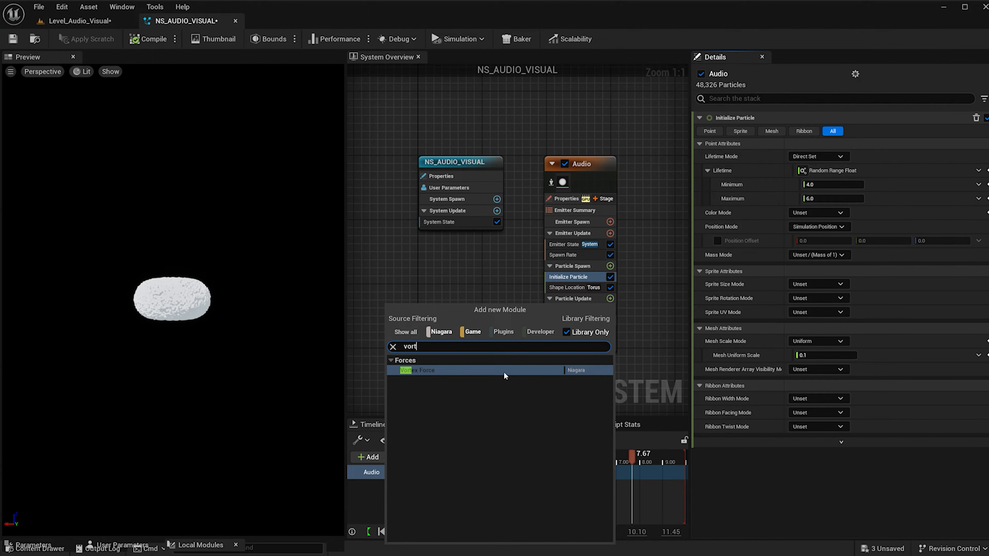
click(504, 371)
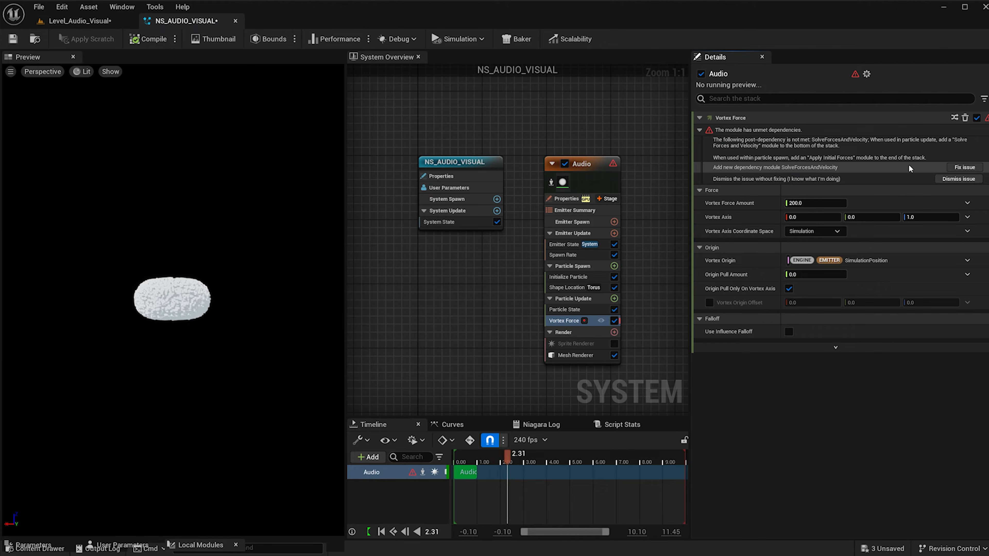
click(960, 167)
Set the Vortex Force Amount to 25 and the X component of its Vortex Axis to 25.
click(815, 142)
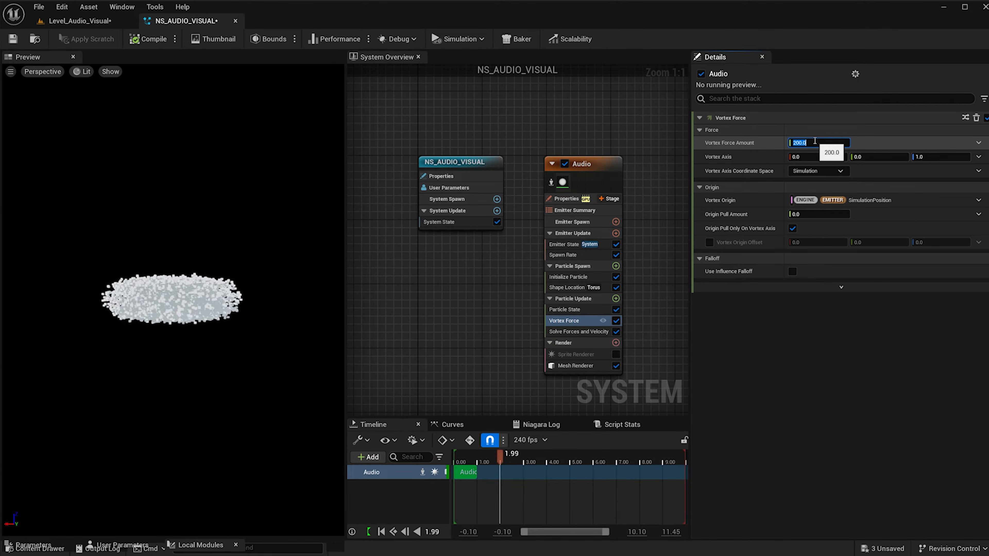
text(25)
key(Return)
click(809, 155)
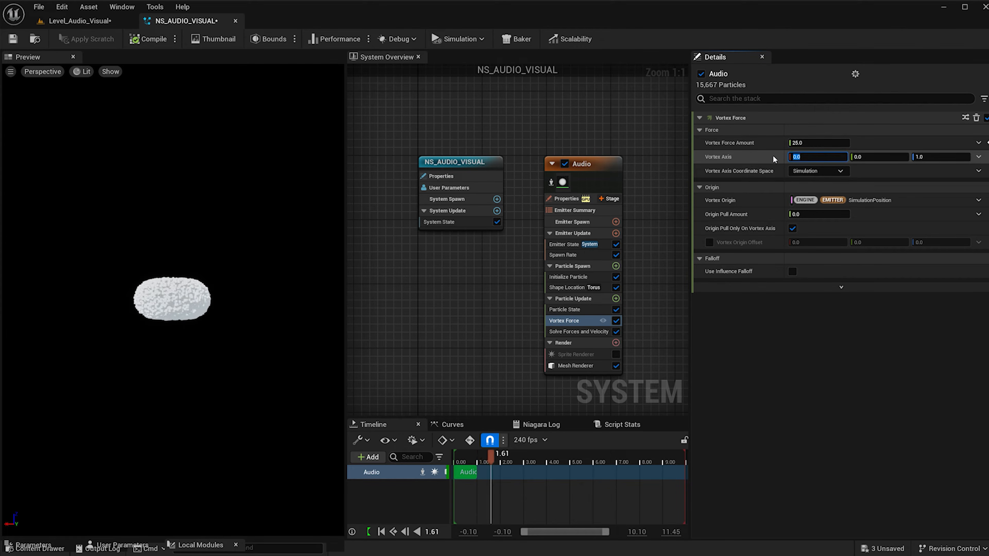
text(25)
key(Return)
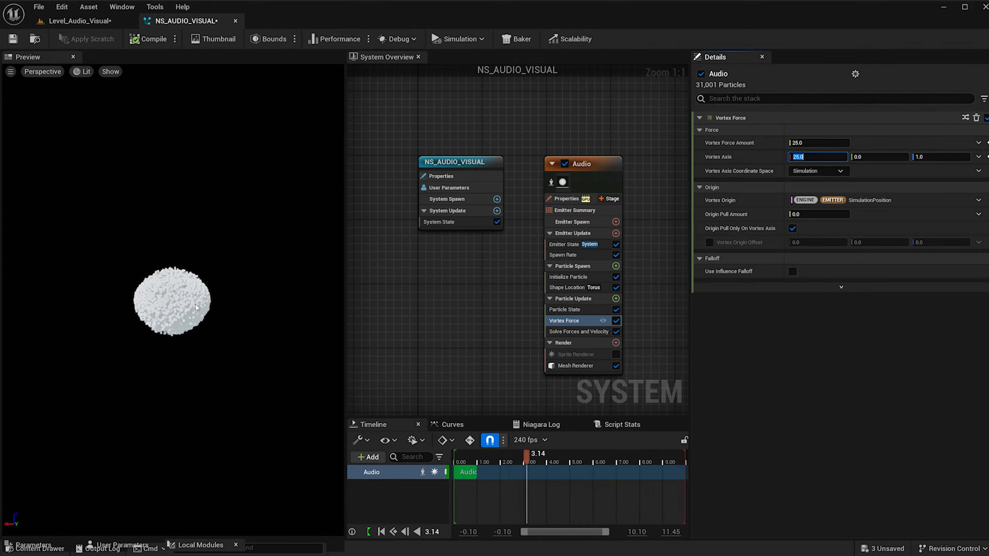
Add a Curl Noise Force module to Particle Update with Noise Strength 12000 and Noise Frequency 1.
click(616, 299)
text(curl)
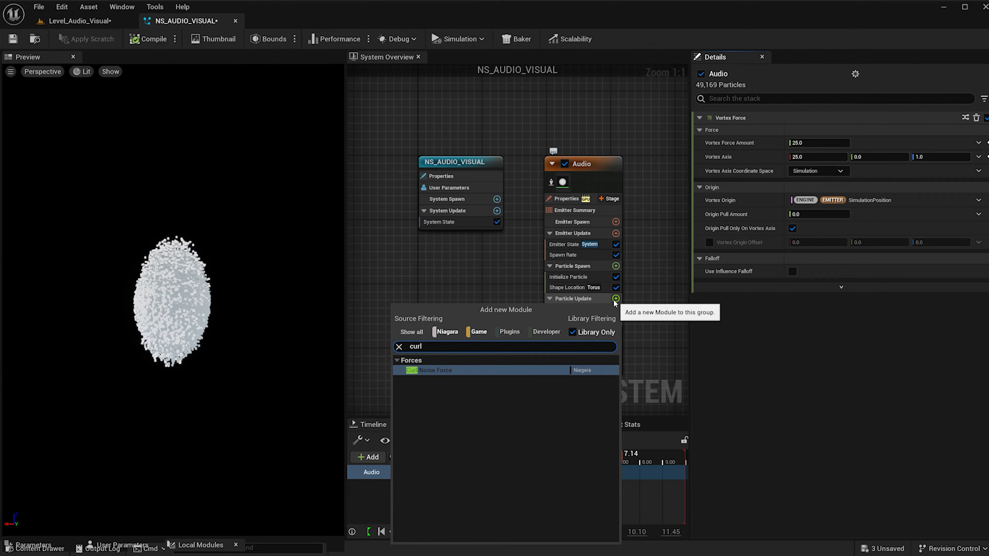
click(543, 371)
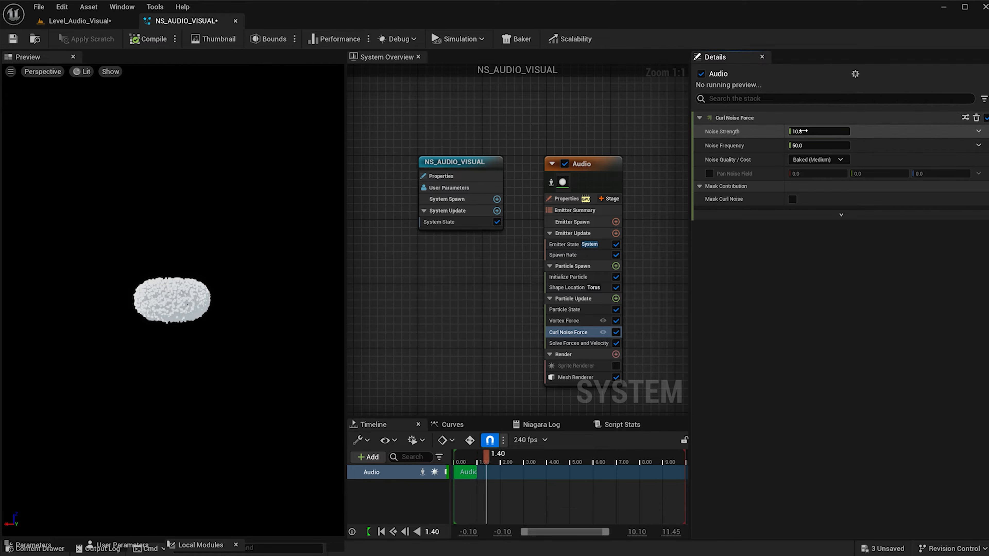
click(803, 132)
text(12000)
key(Return)
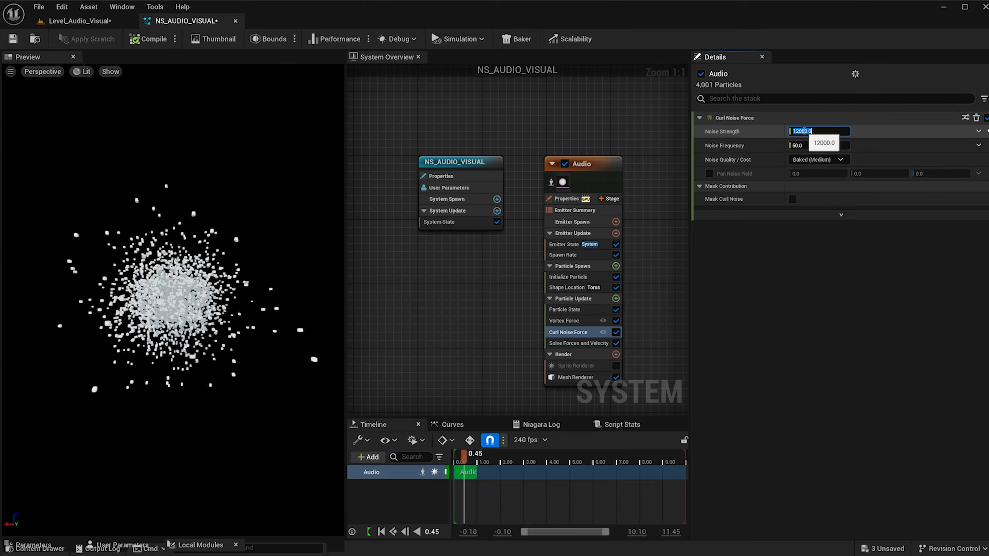
click(799, 145)
text(1)
key(Return)
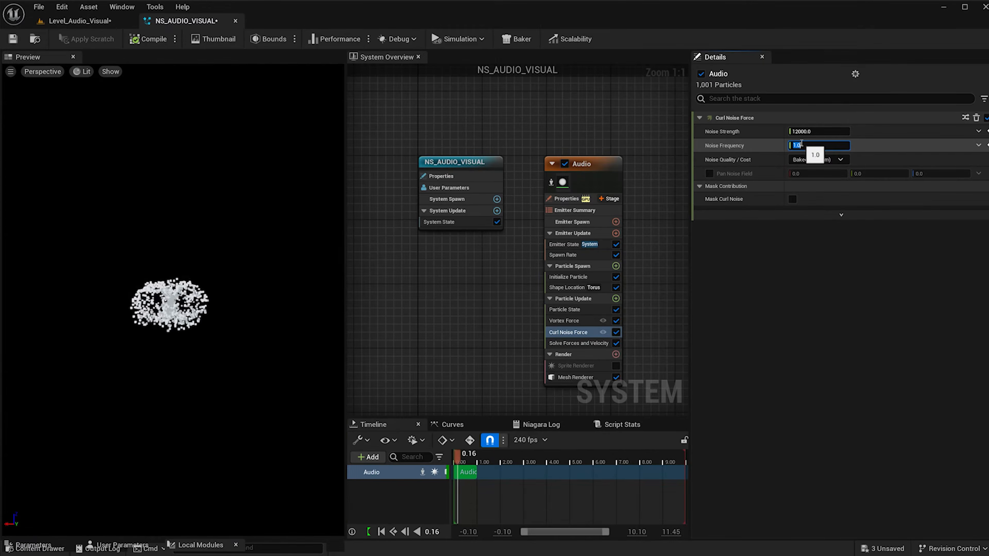
Enable Pan Noise Field on the Curl Noise Force and set its X, Y and Z values to 0.25.
click(707, 173)
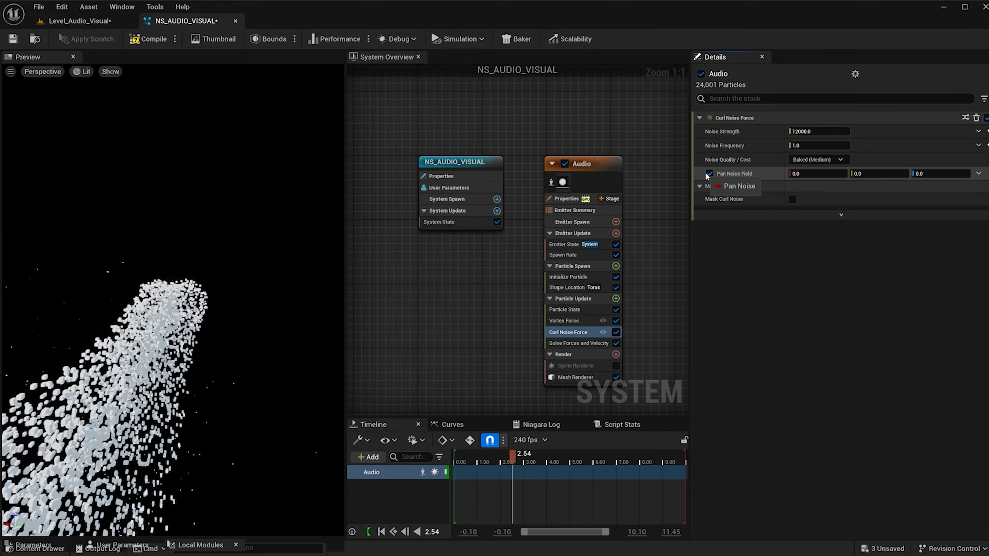
click(814, 173)
text(.2)
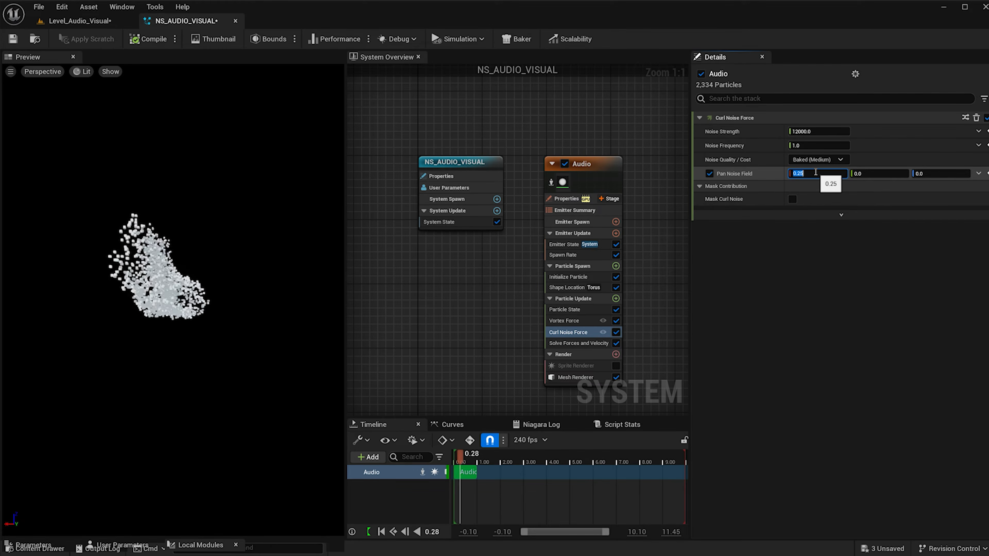
text(5)
click(856, 173)
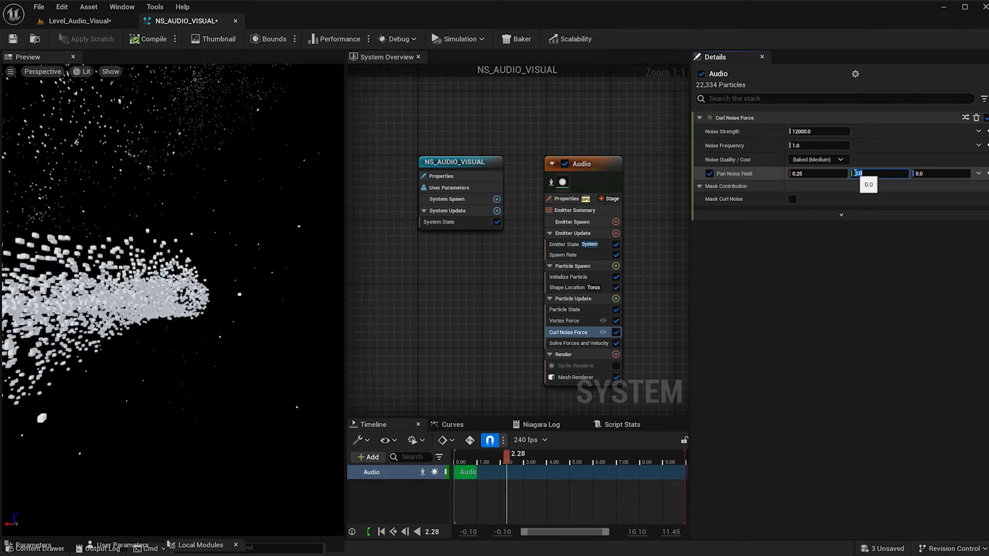
text(.25)
click(913, 174)
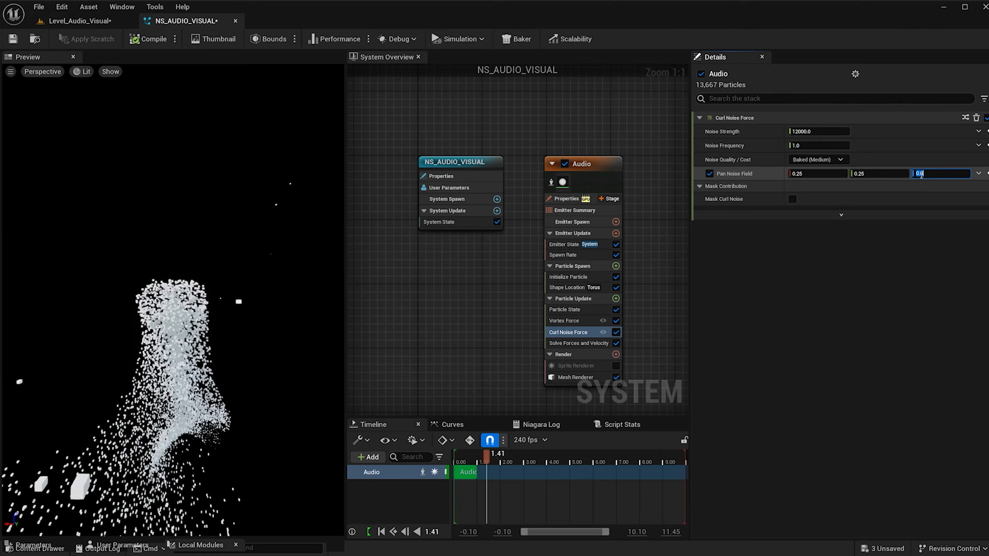
text(.25)
Add a Drag module to Particle Update and set its Drag value to 18.
scroll(354, 225, down, 1)
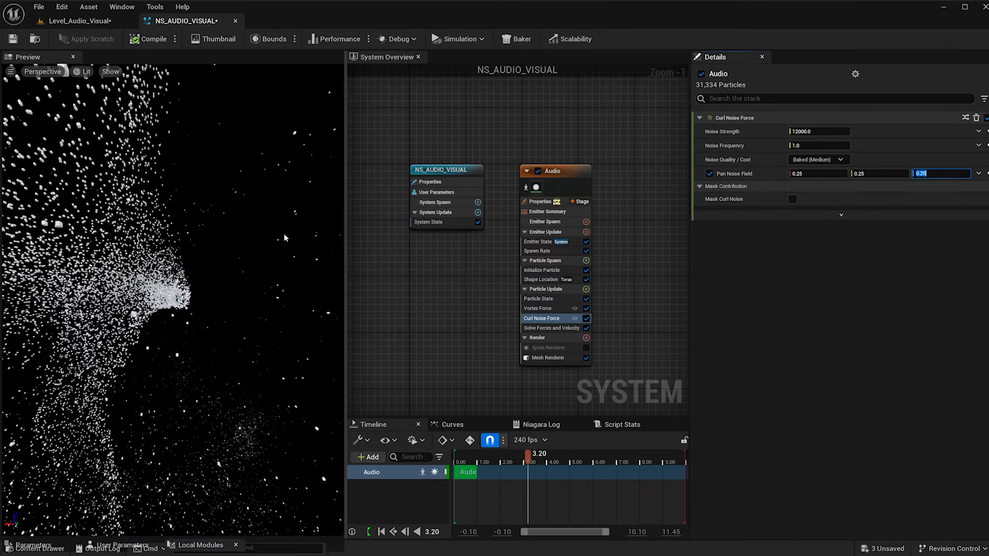
click(586, 289)
text(drag)
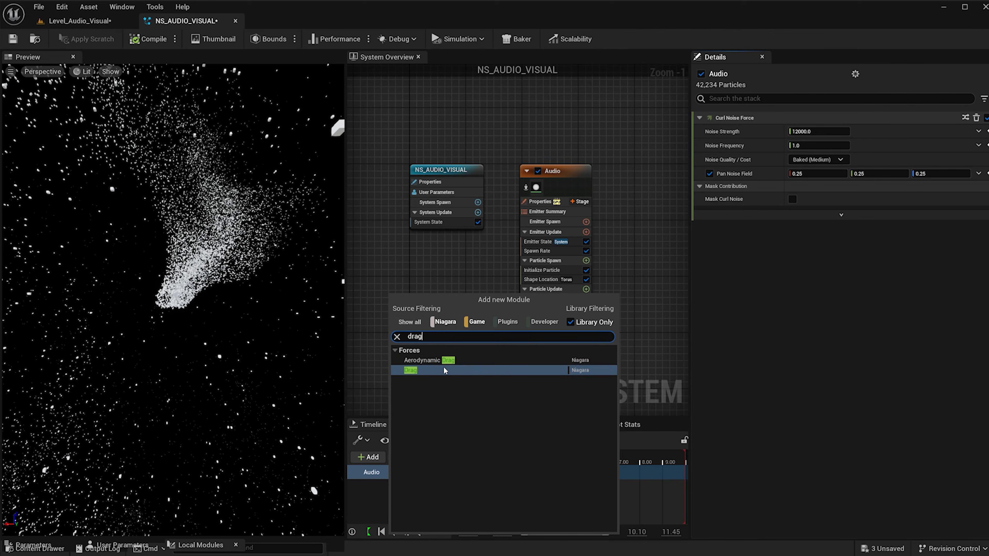
key(Return)
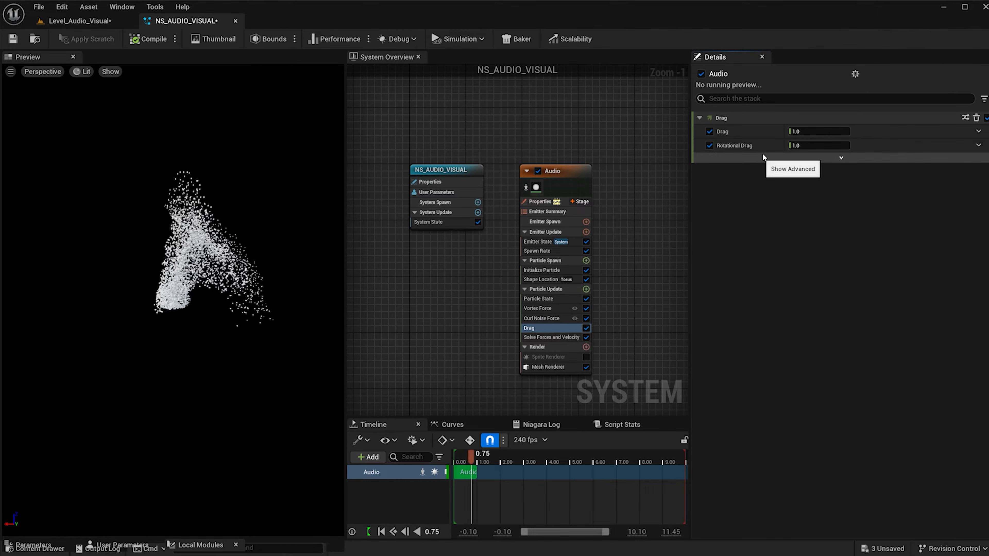
click(817, 131)
text(8)
key(Return)
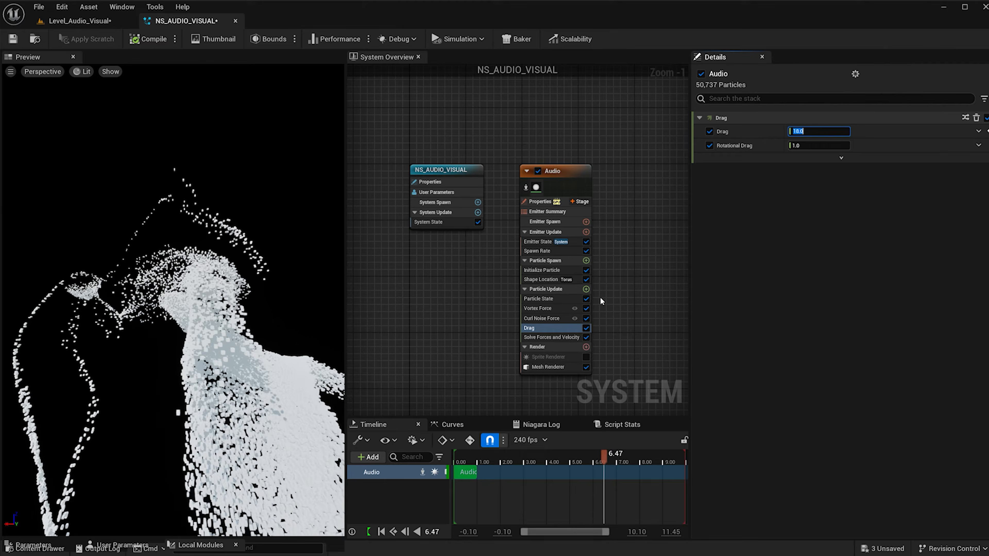
Add a Scale Mesh Size module to Particle Update and drive its Scale Factor with Vector from Curve.
click(586, 289)
text(sca)
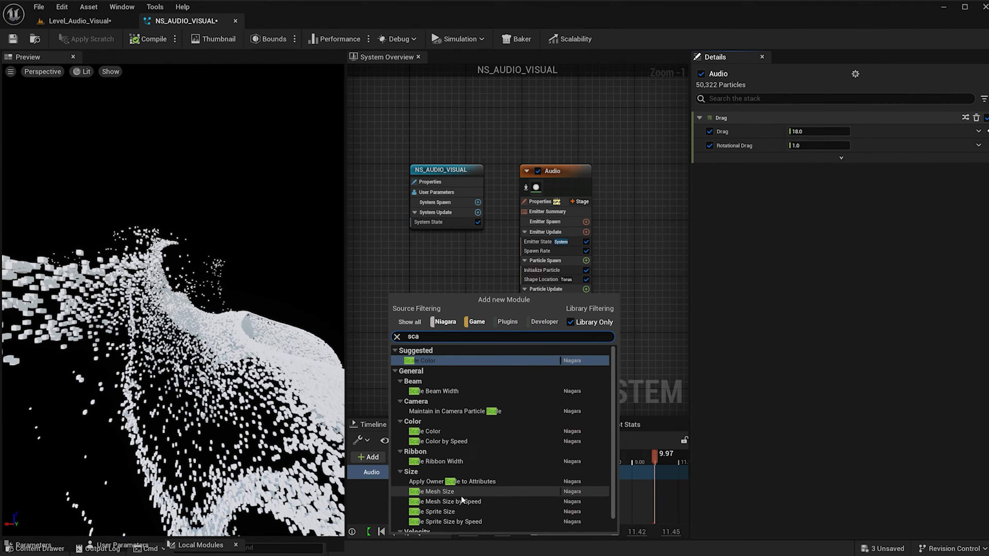
click(462, 492)
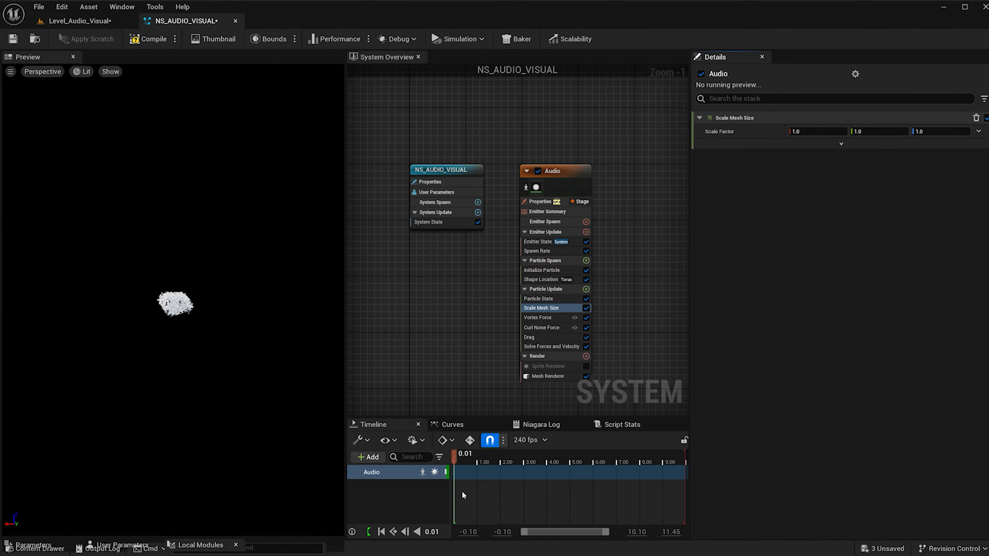
click(980, 131)
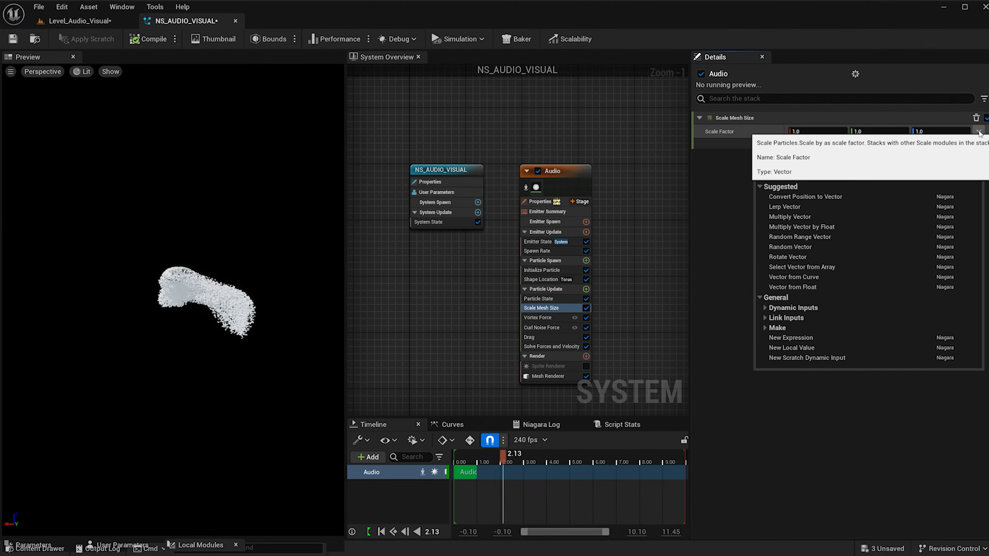
click(782, 275)
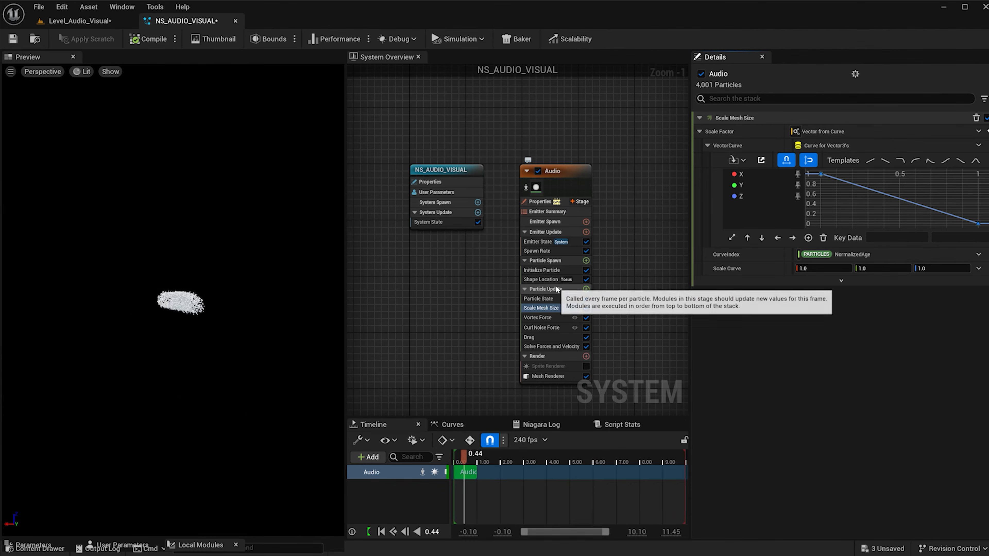
Add a Color module to Particle Update and drive its Color value with Color from Curve.
click(586, 289)
text(colo)
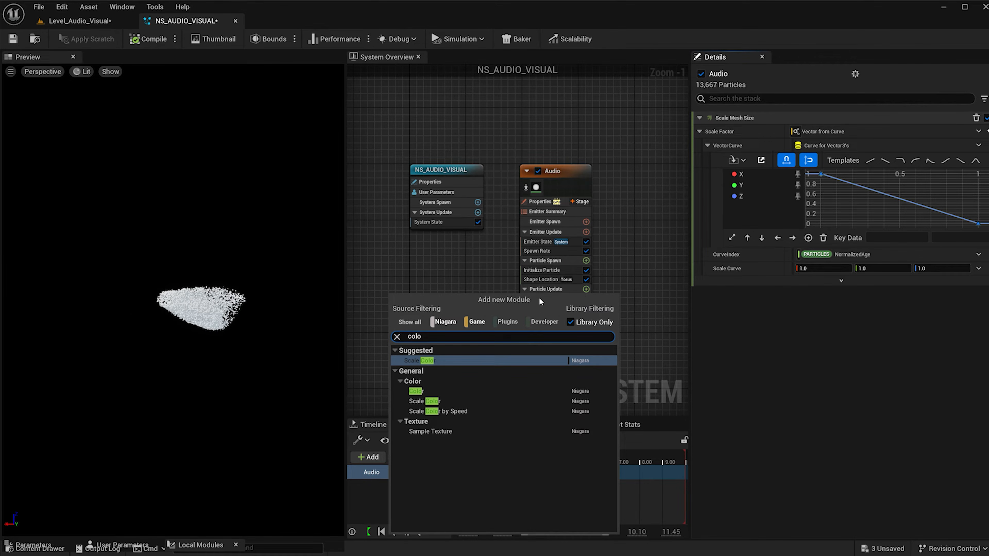
click(445, 390)
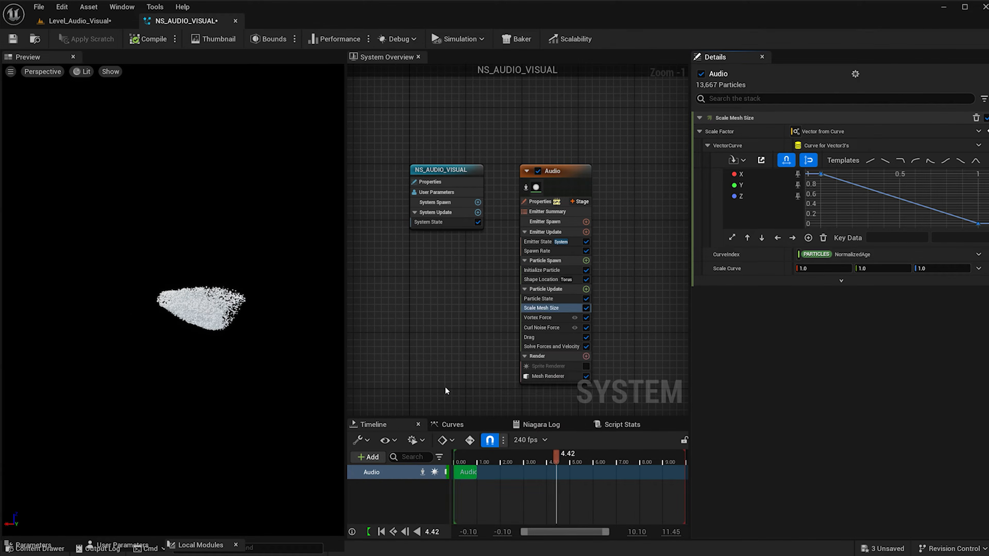
click(841, 144)
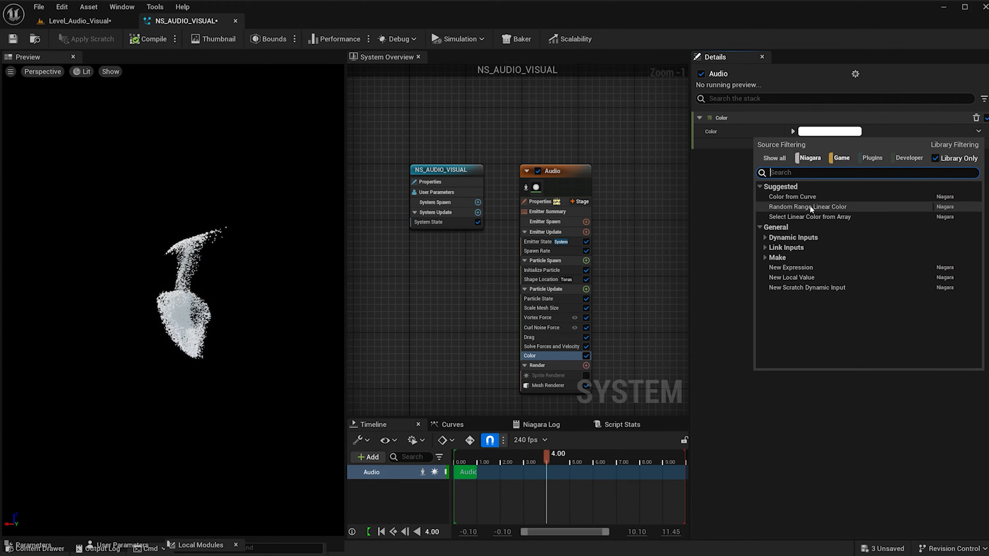
click(802, 197)
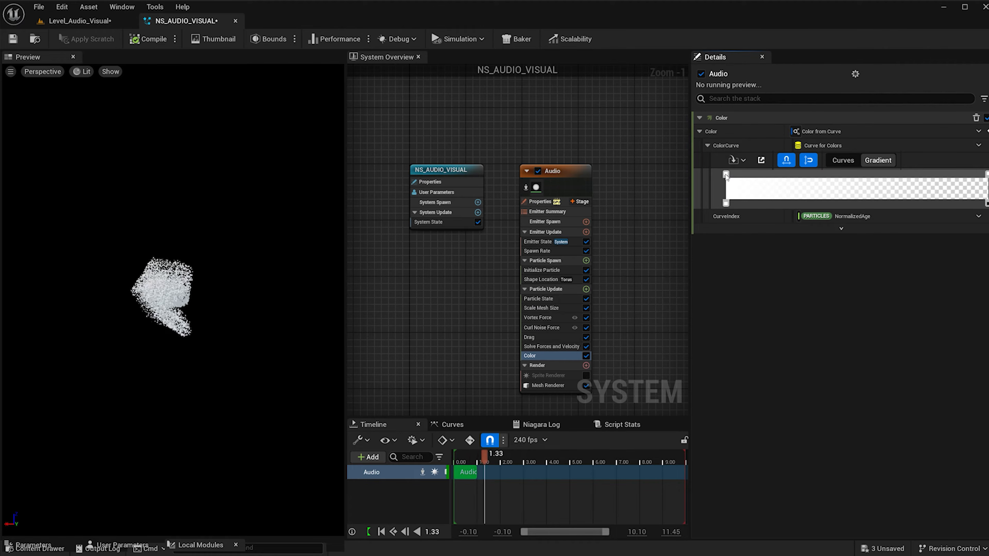
Set the color gradient's start stop to blue, sRGB hex 006FFFFF, and its end opacity to 1.
double_click(726, 175)
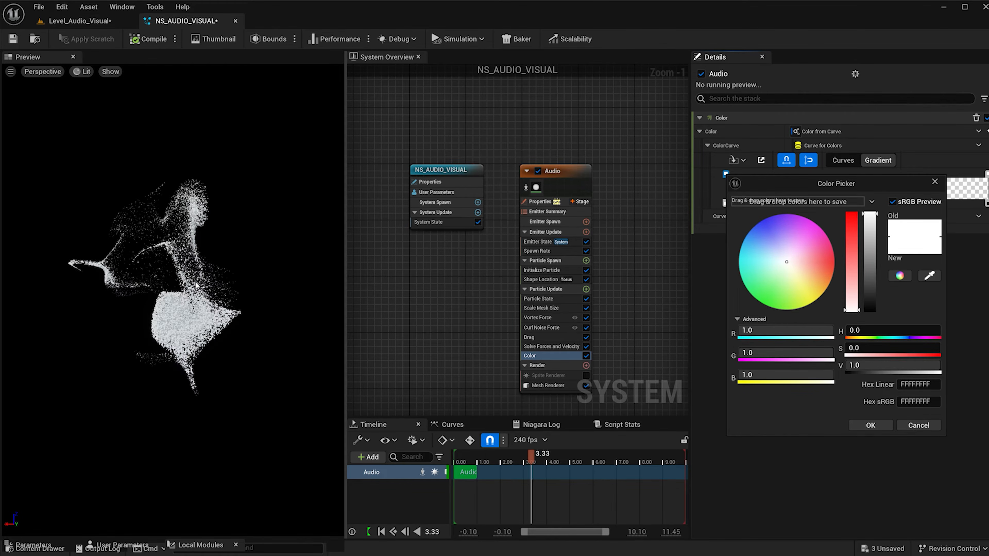
click(784, 255)
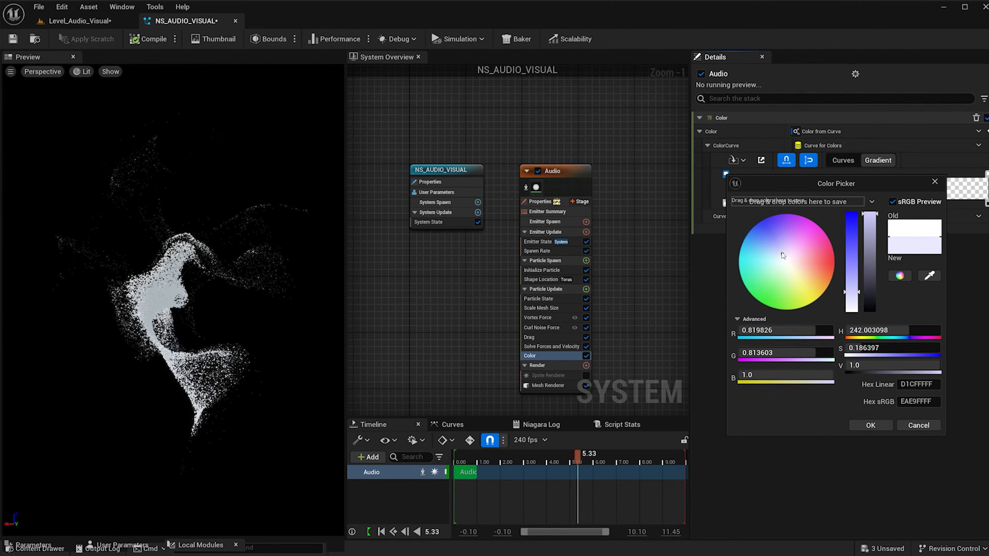
drag(783, 255, 752, 222)
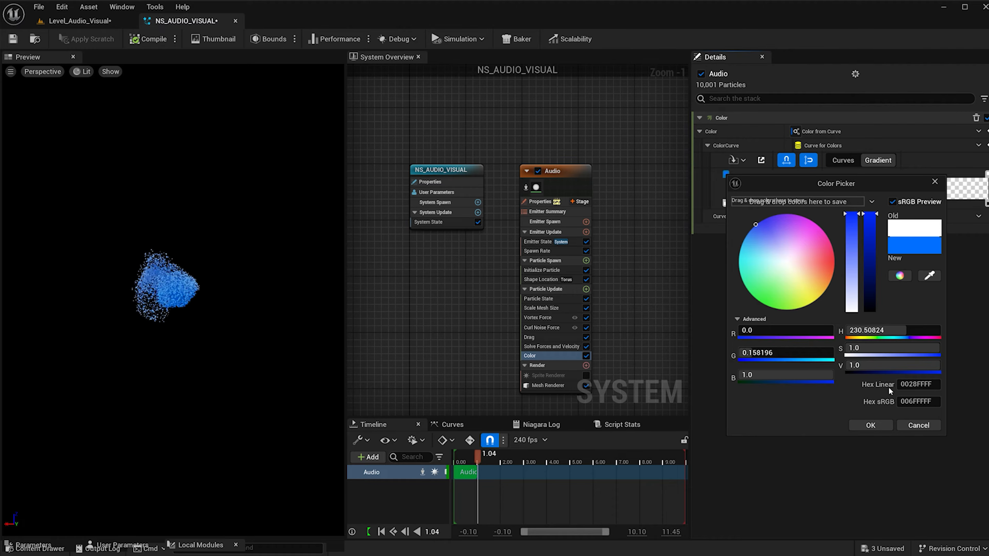
click(891, 425)
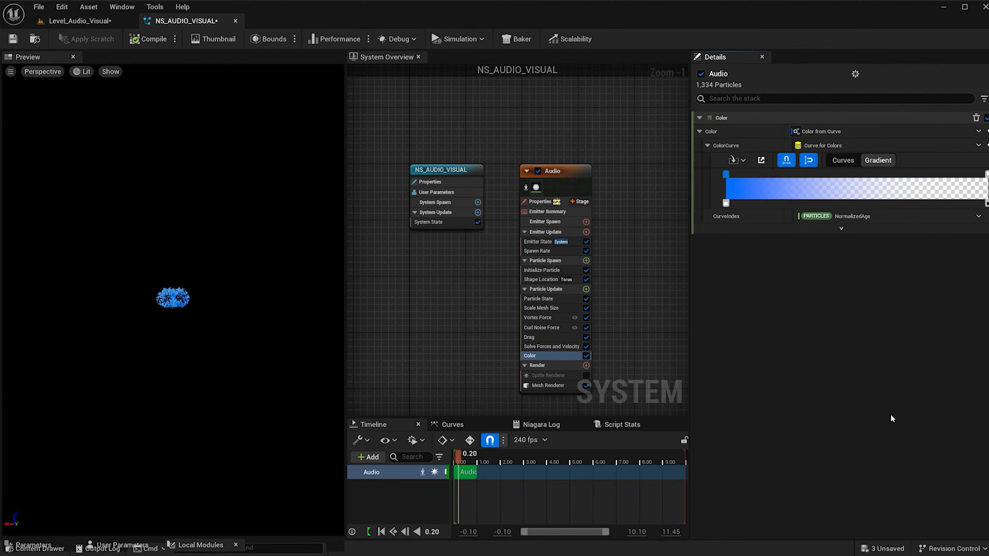
double_click(988, 204)
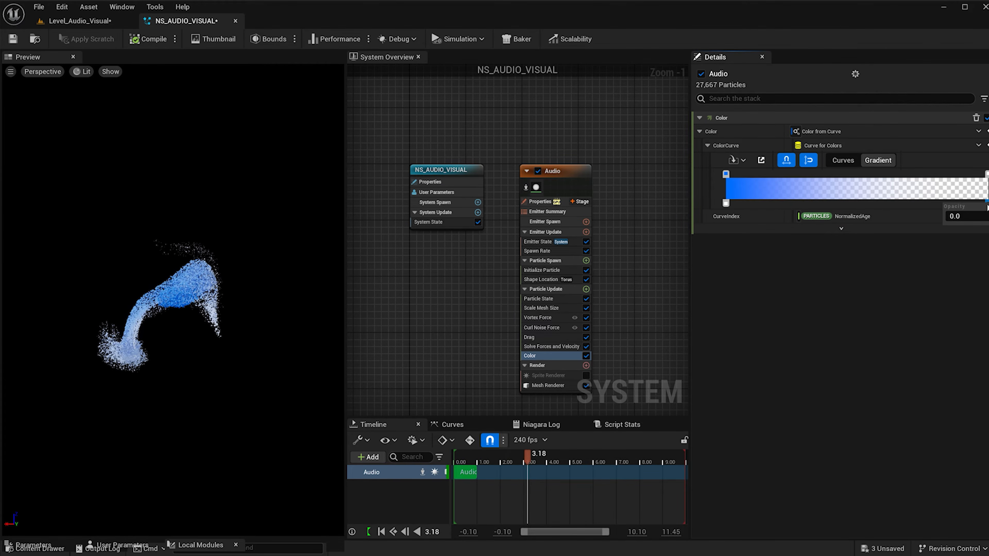
text(1)
key(Return)
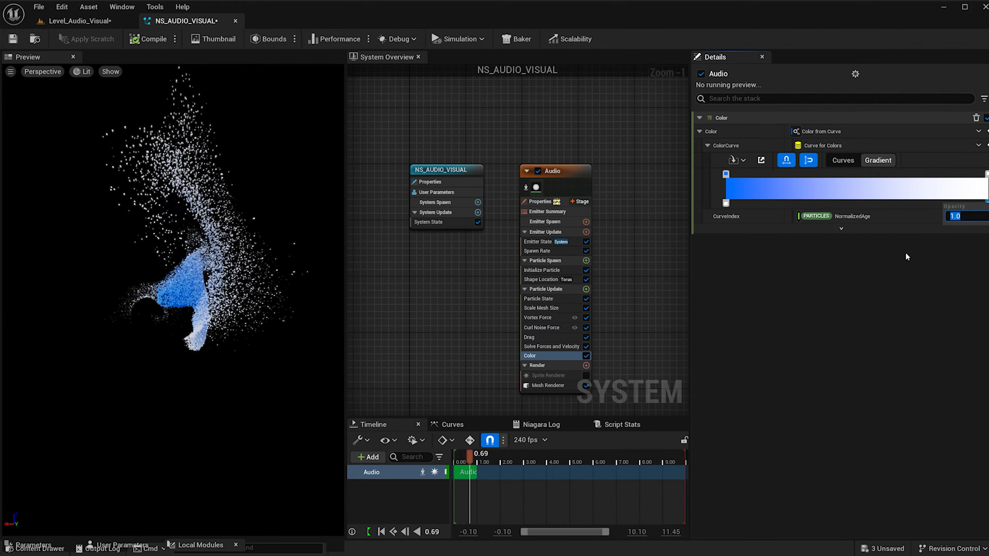
Add a cyan stop about a quarter along the gradient and a green stop, sRGB hex 00FF72FF, just before its middle.
click(790, 173)
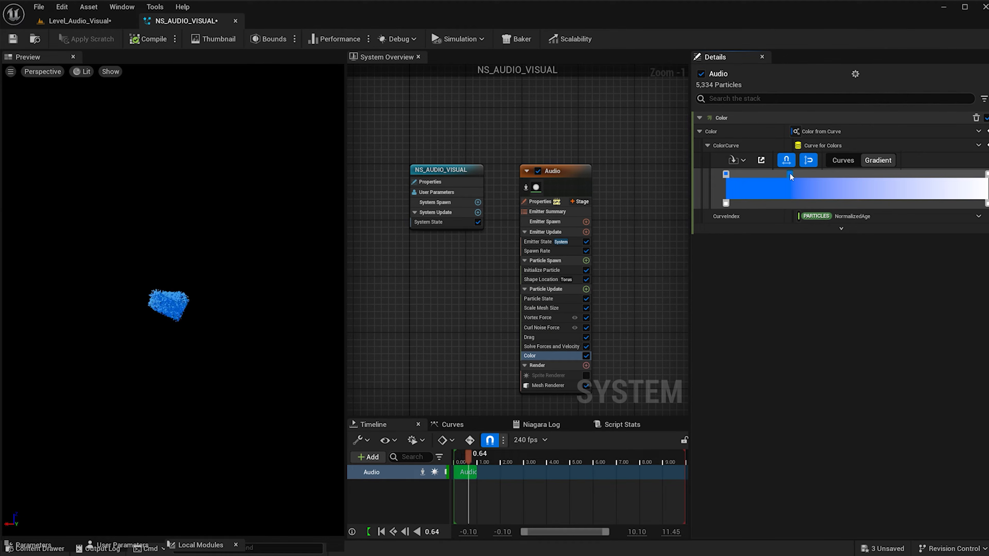
double_click(790, 173)
drag(829, 274, 794, 259)
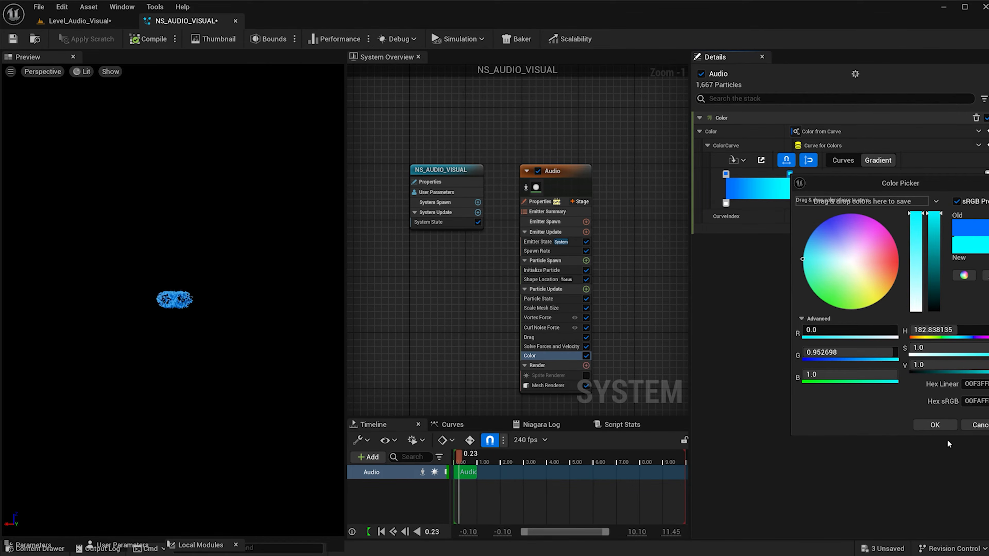
click(942, 424)
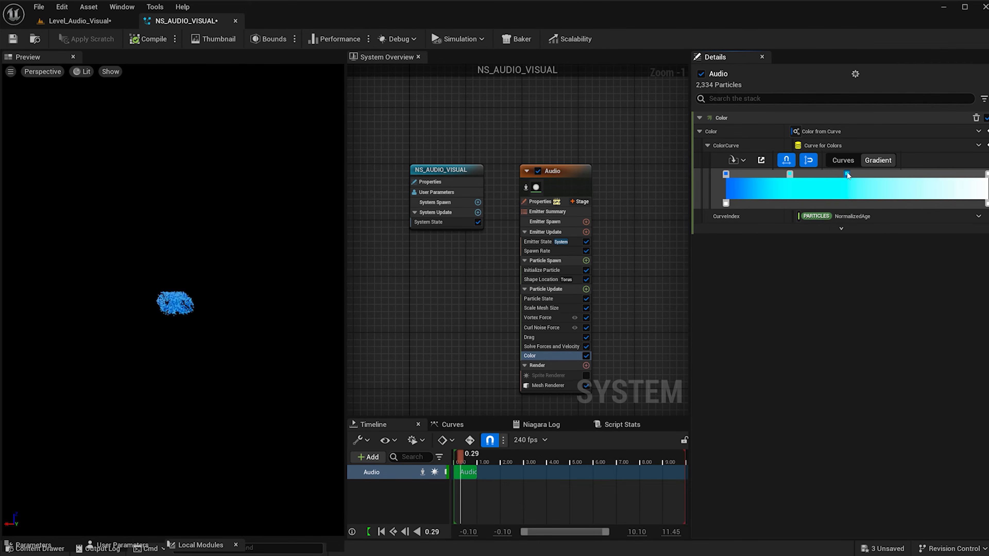
double_click(847, 174)
drag(723, 269, 698, 301)
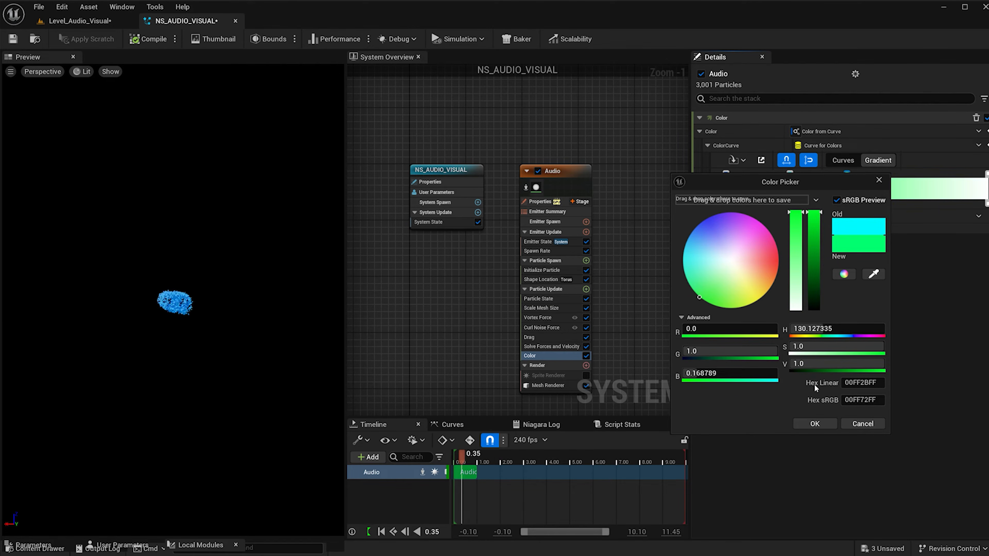
click(815, 423)
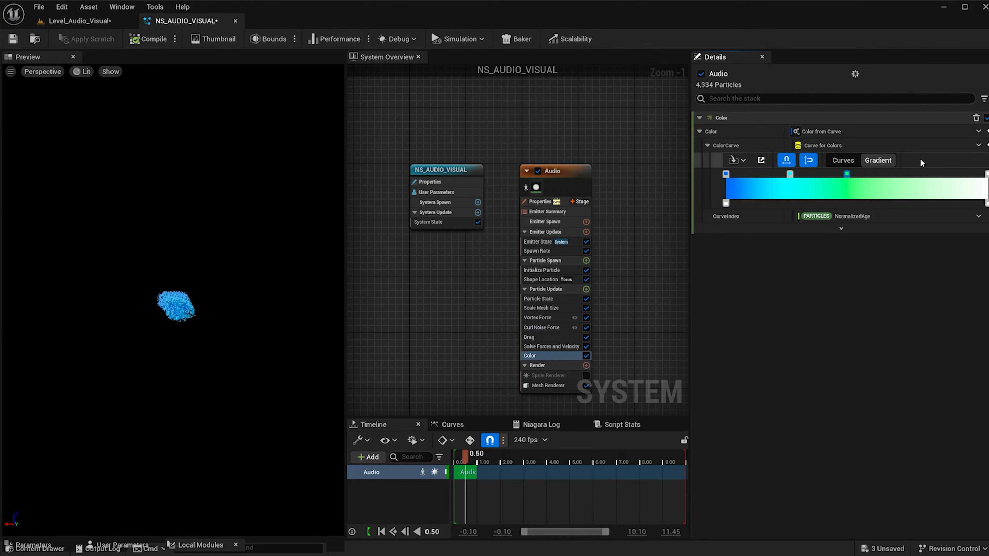
Add a pale yellow stop, sRGB hex FFFC89FF, about three quarters along the color gradient.
click(920, 174)
double_click(920, 175)
drag(823, 299, 835, 312)
drag(870, 249, 871, 240)
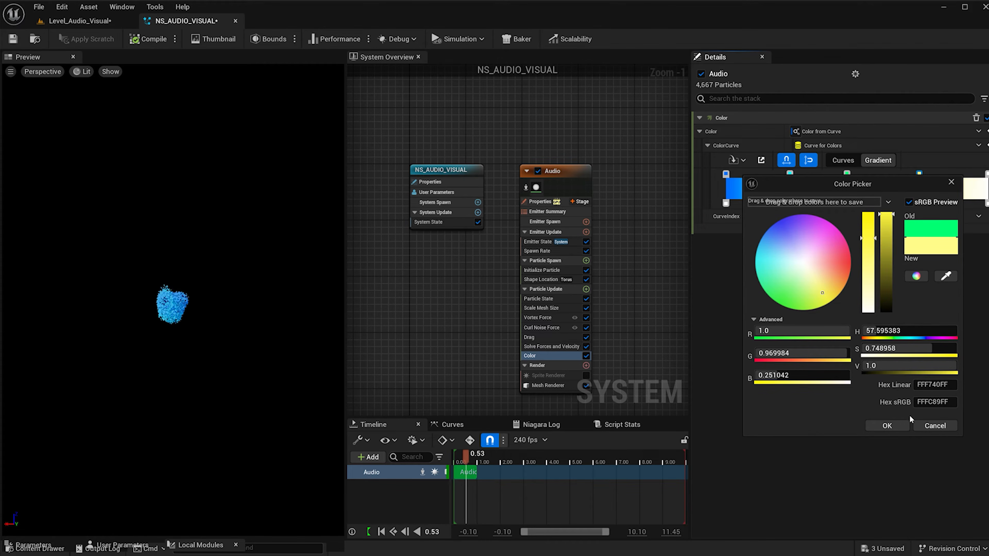
click(896, 424)
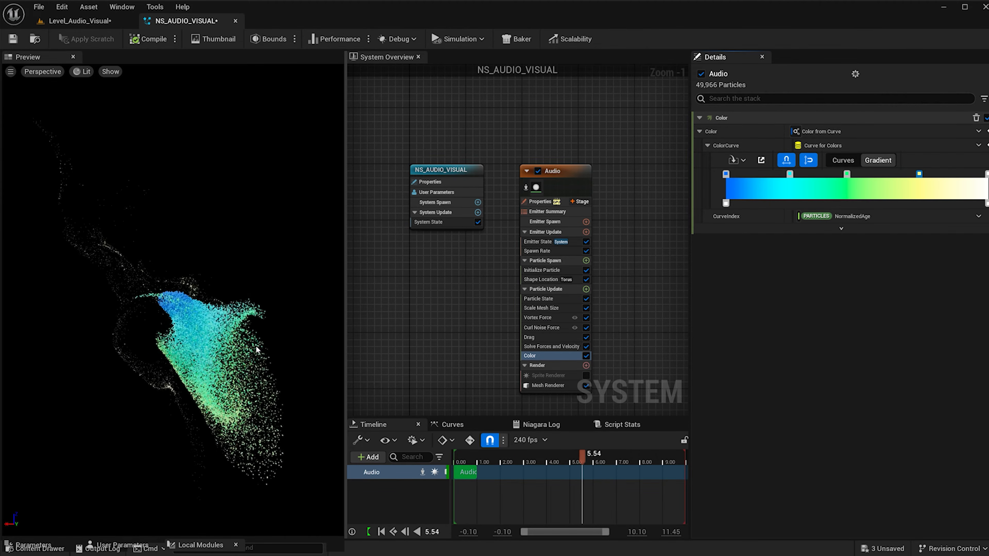
Add a new scratch pad module to Particle Update and bring up its ScratchModule graph.
click(586, 289)
text(sc)
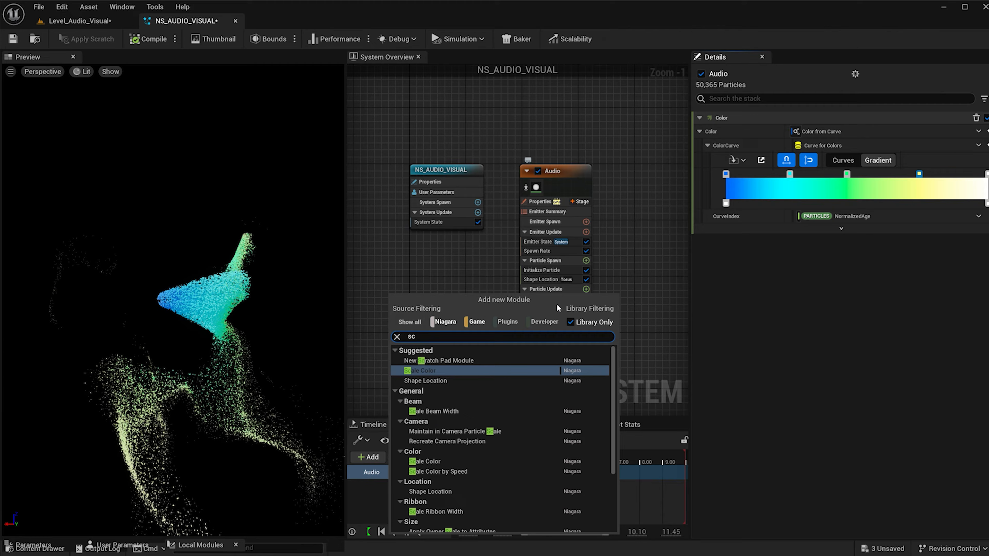
click(445, 360)
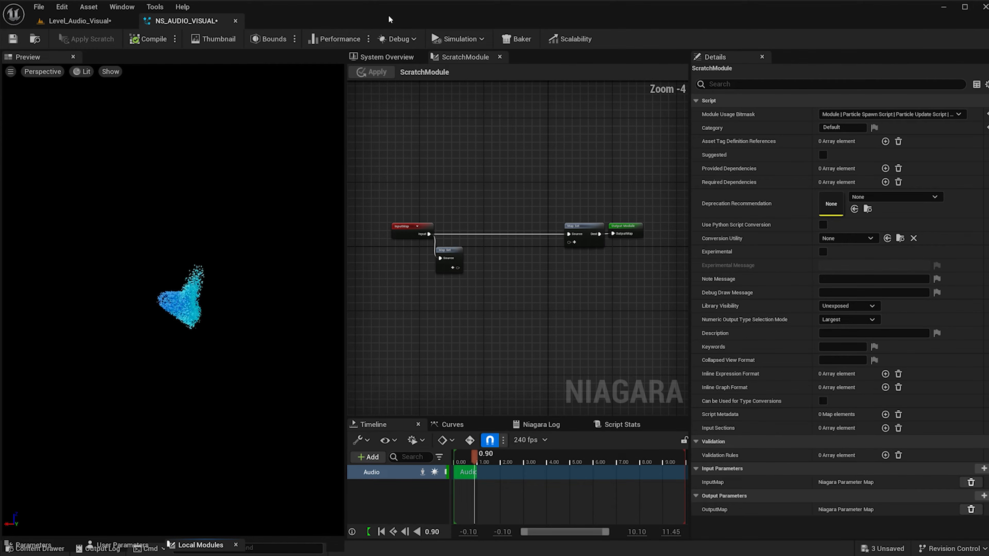
click(383, 56)
click(463, 56)
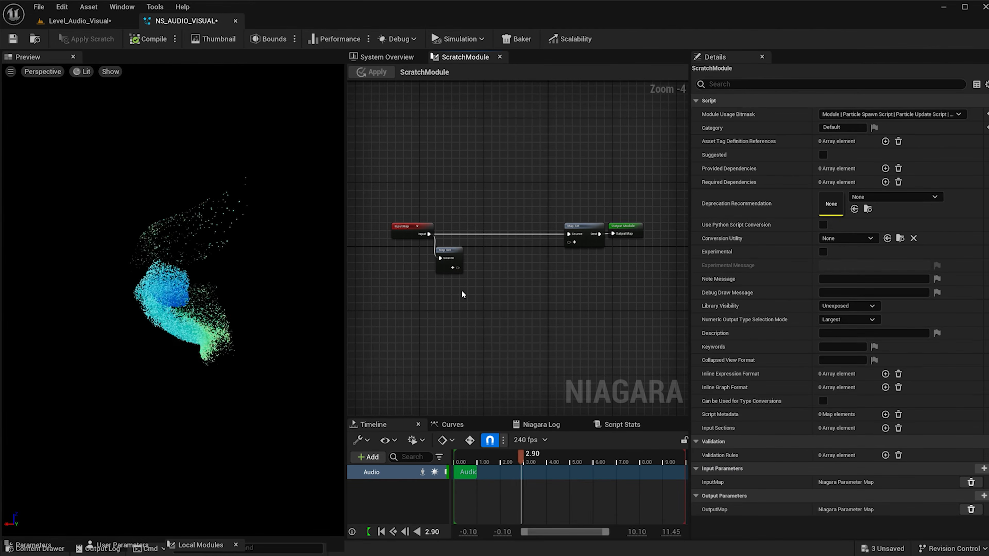
Add an Audio Spectrum input and the Particles Velocity parameter to the Map Get node.
scroll(444, 281, up, 4)
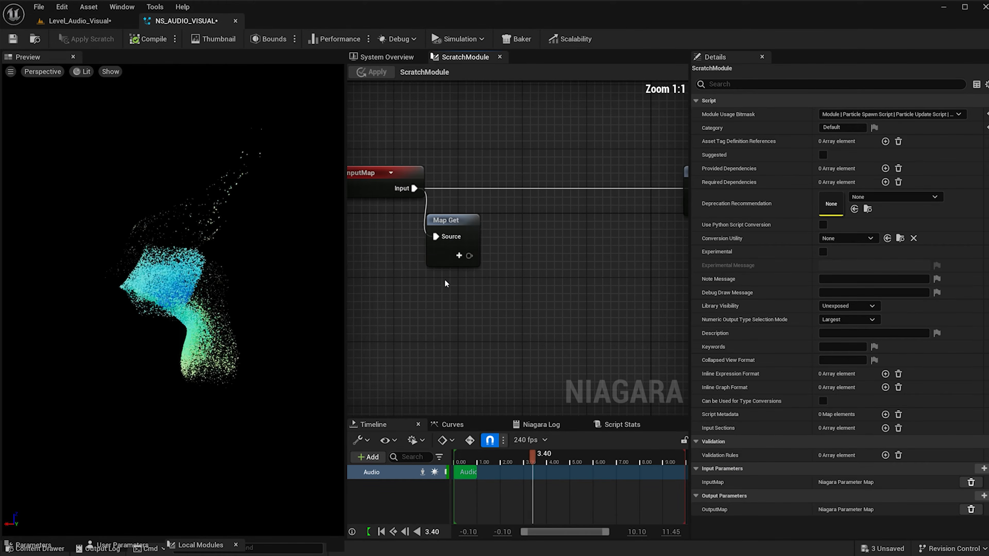
click(459, 256)
text(audio)
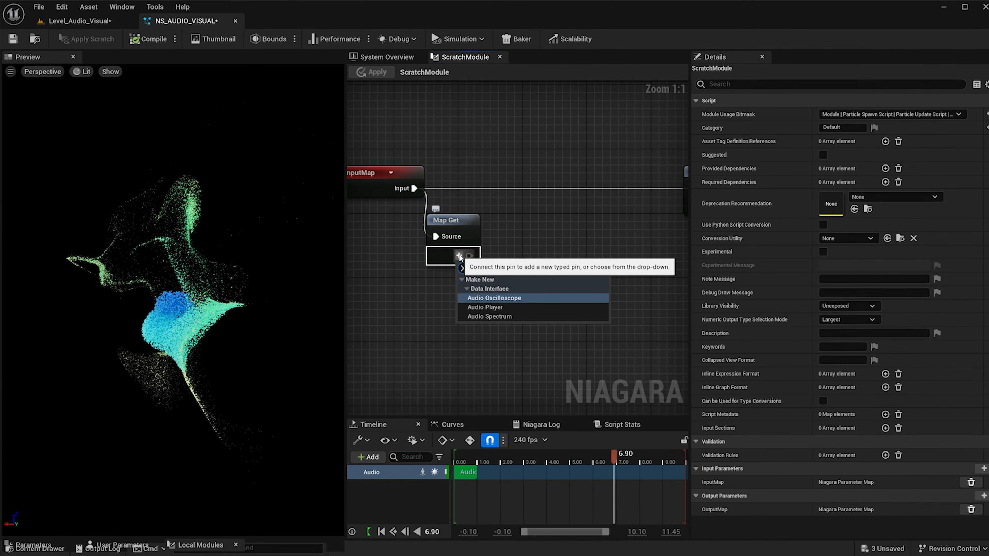
click(489, 316)
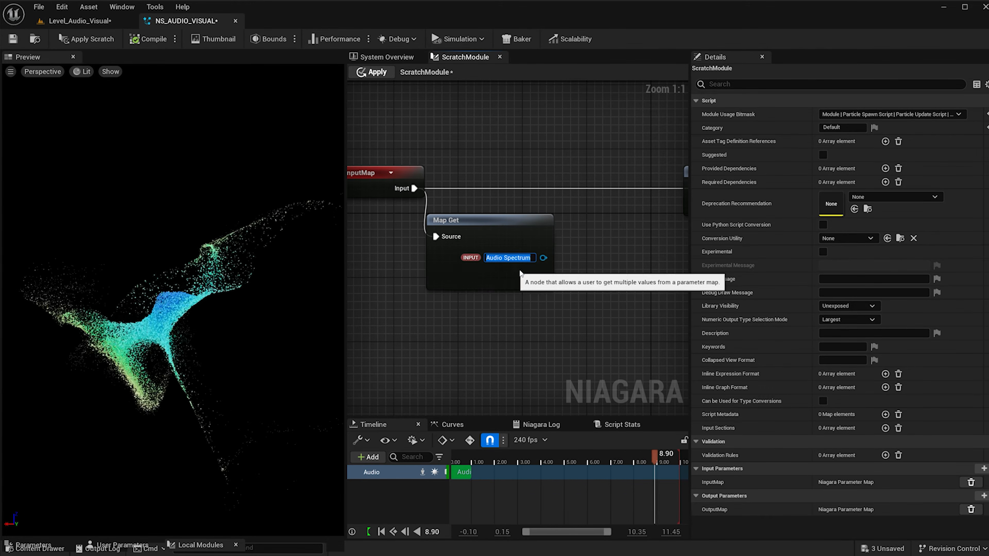
click(525, 278)
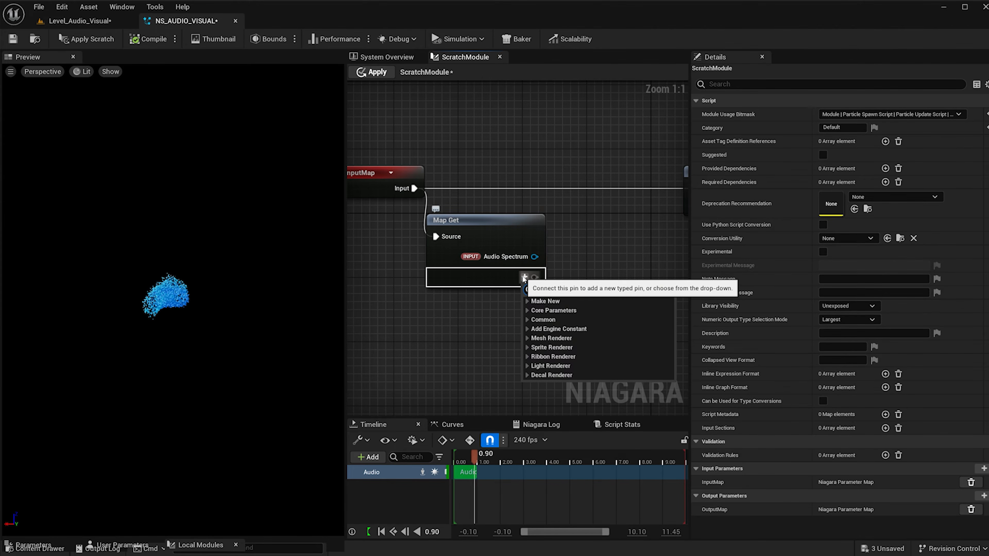
text(vel)
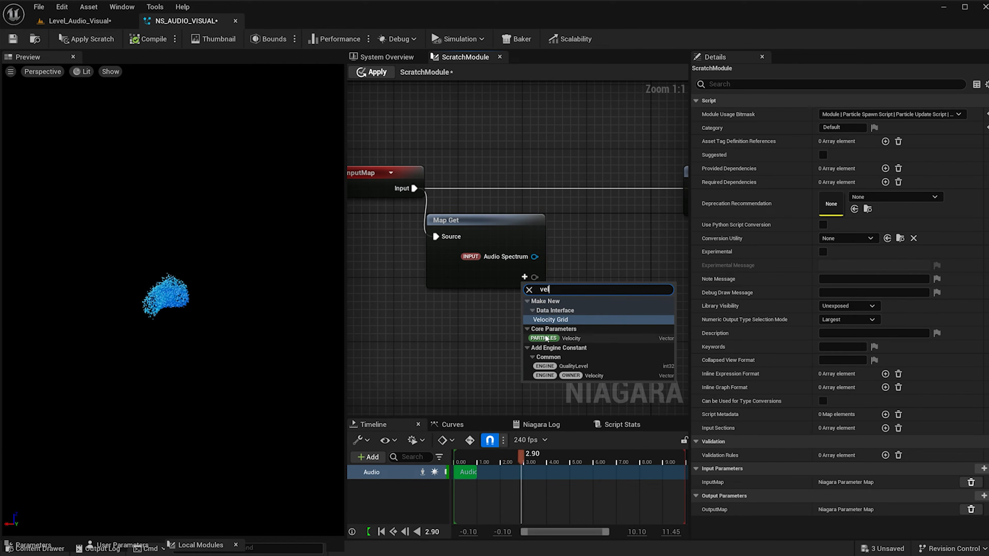
click(580, 339)
Move the Map Set and Output Module nodes farther from Map Get to make room in the graph.
scroll(539, 288, down, 2)
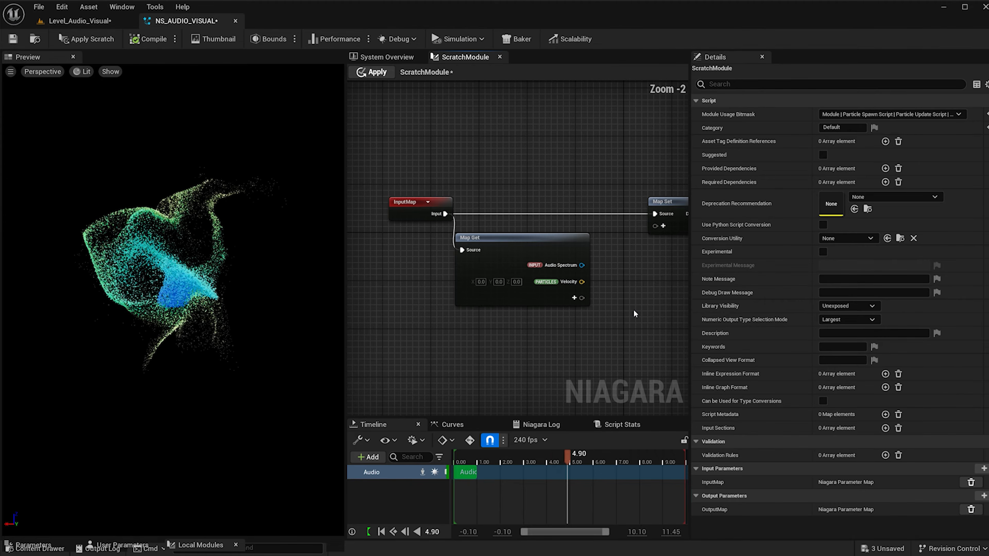
right_drag(634, 310, 532, 295)
scroll(532, 295, down, 1)
drag(534, 145, 708, 268)
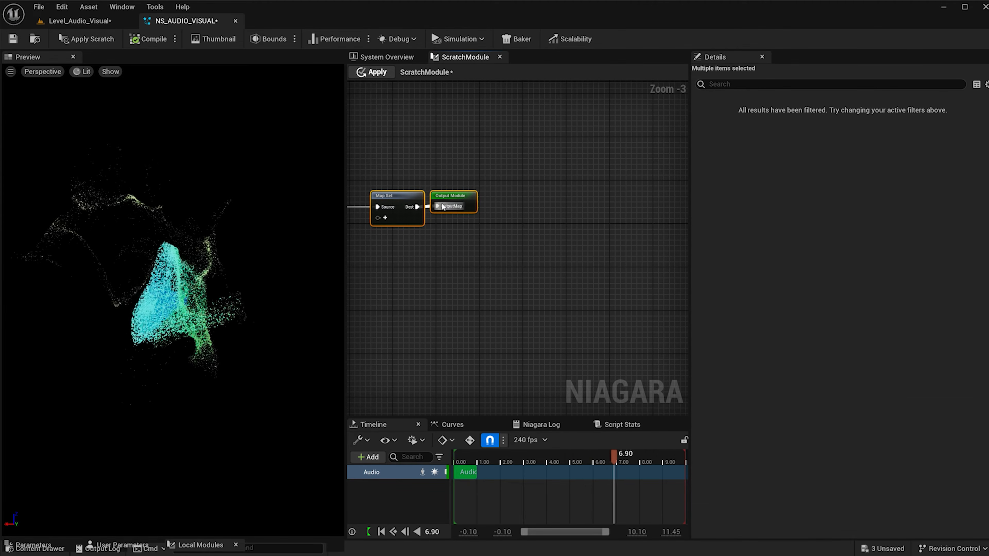
drag(416, 199, 568, 200)
right_drag(436, 275, 596, 256)
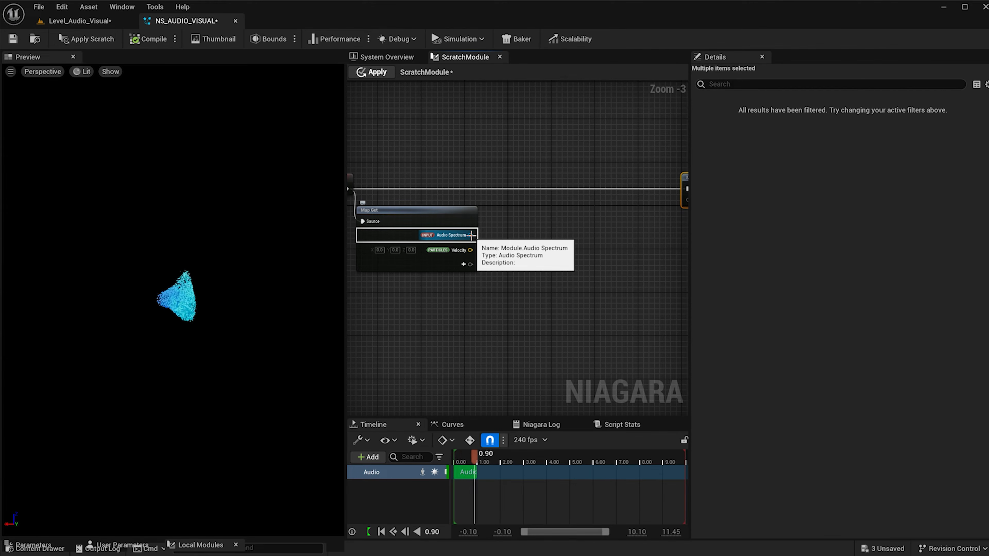
Create an Audio Spectrum function node from Map Get's Audio Spectrum output and place it beside Map Get.
drag(522, 238, 522, 238)
text(s)
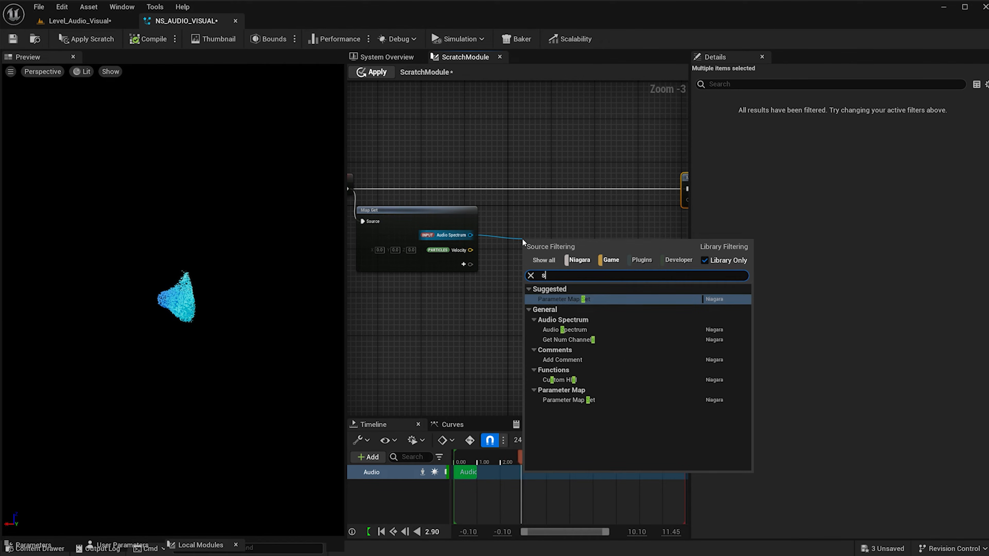
text(p)
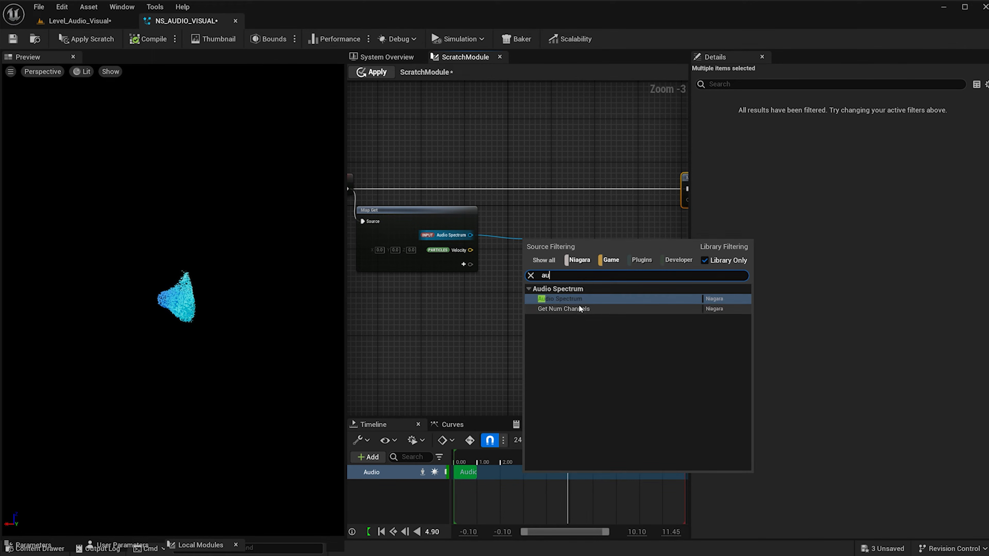
click(579, 304)
drag(565, 243, 566, 215)
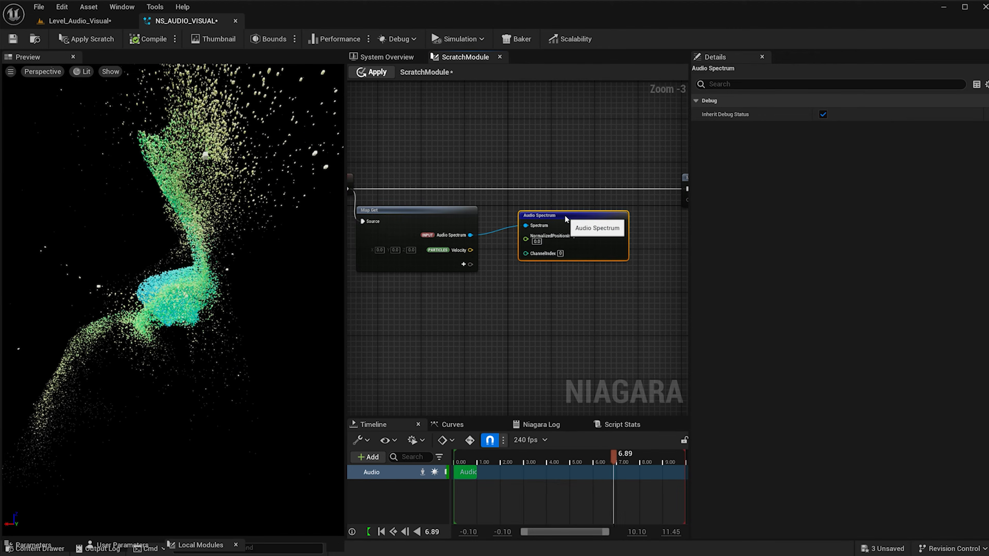
Create a Multiply node from Map Get's Particles Velocity output and feed the Audio Spectrum Amplitude into its second input.
drag(468, 252, 540, 289)
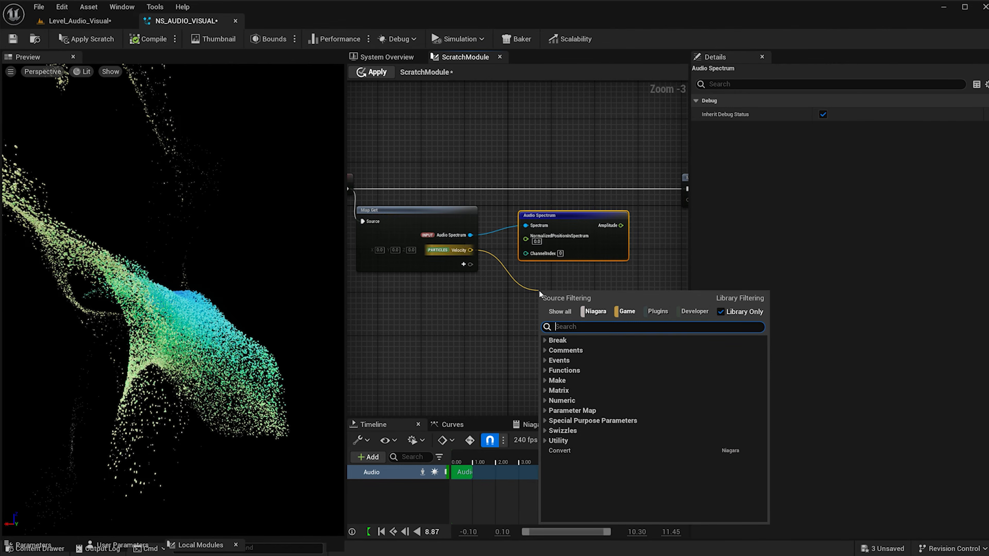
text(mul)
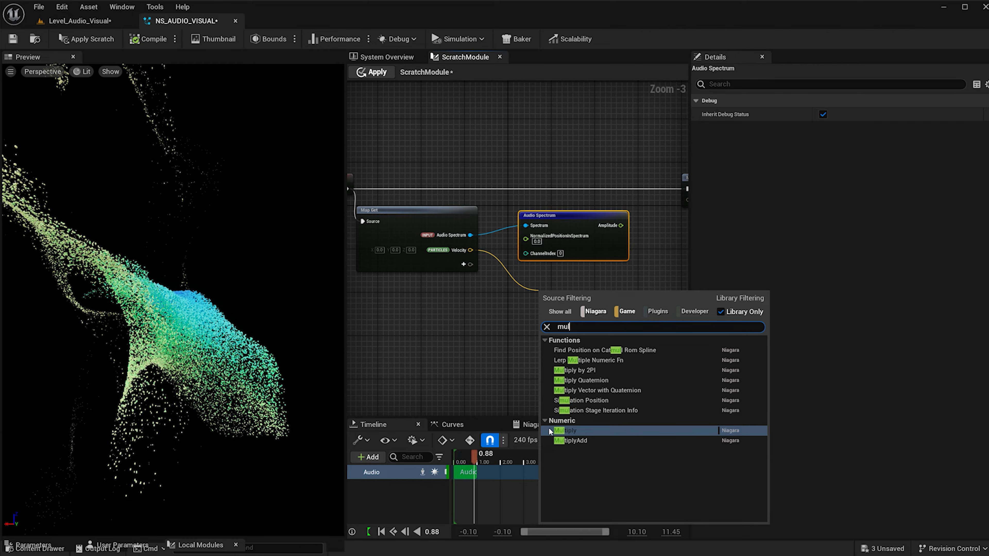
click(565, 431)
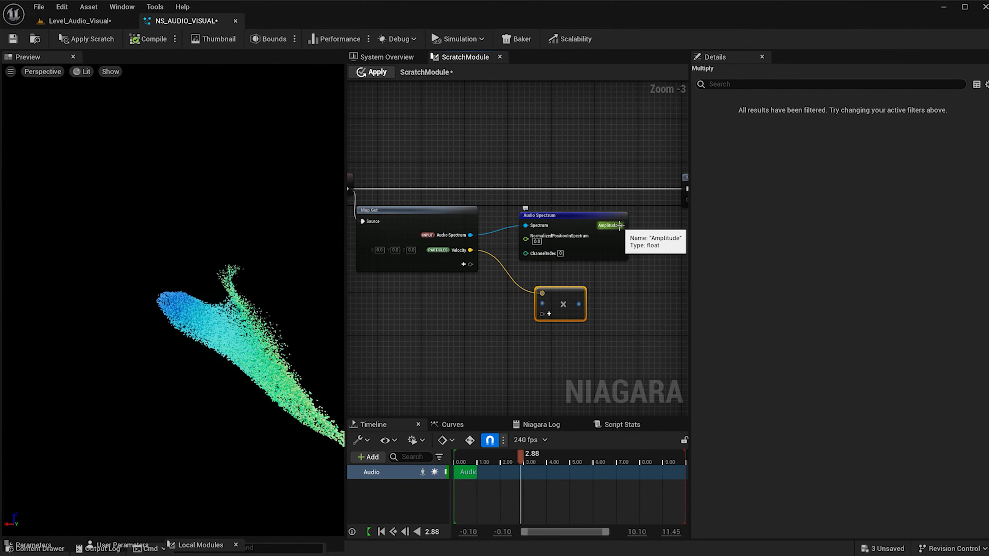
drag(623, 225, 643, 235)
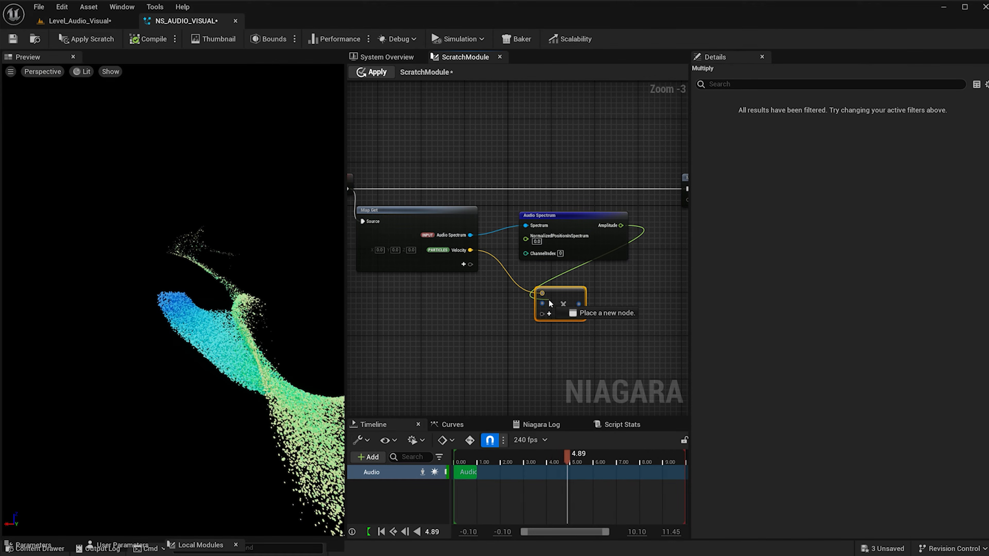
drag(543, 308, 543, 304)
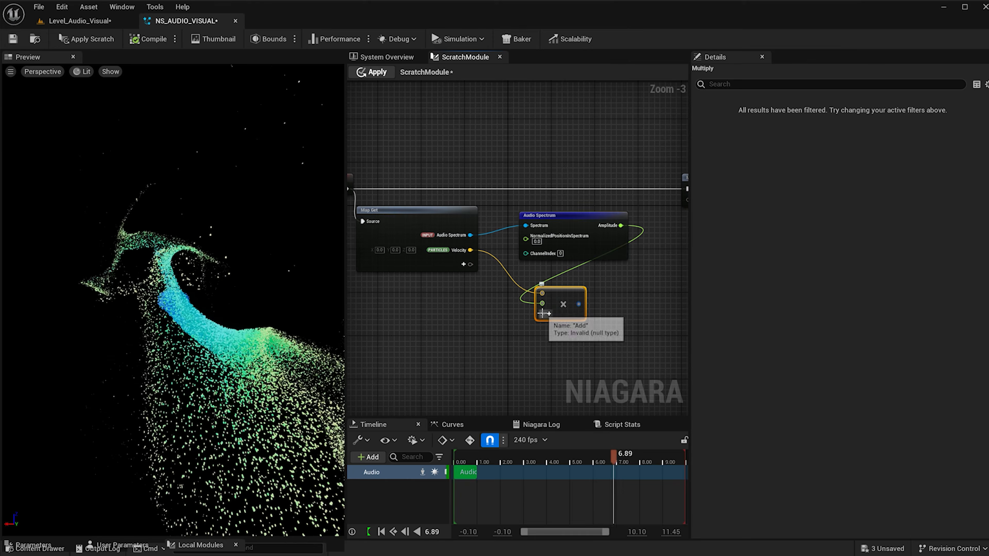
Add a third input to the Multiply node and create a Make Float node placed below Map Get.
click(548, 314)
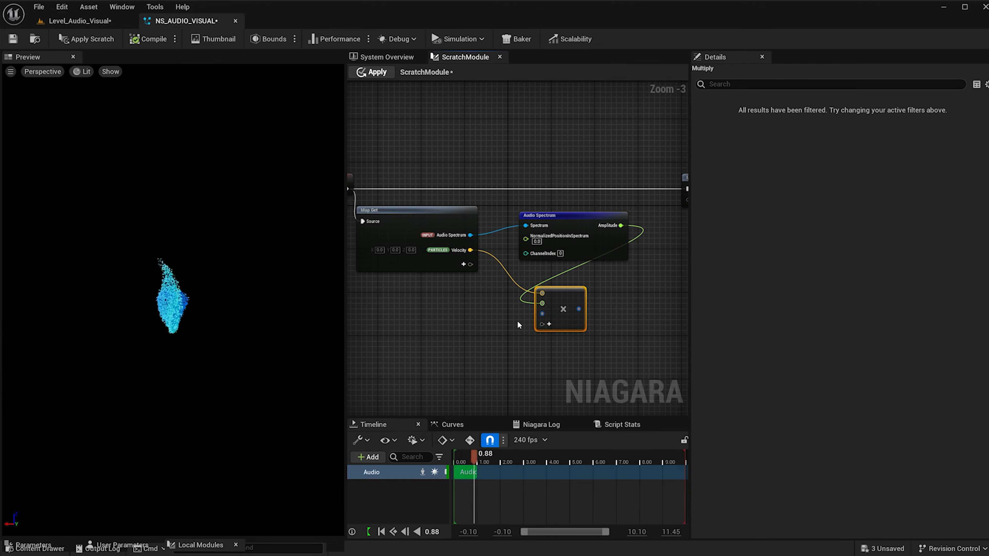
right_drag(464, 316, 463, 315)
text(flo)
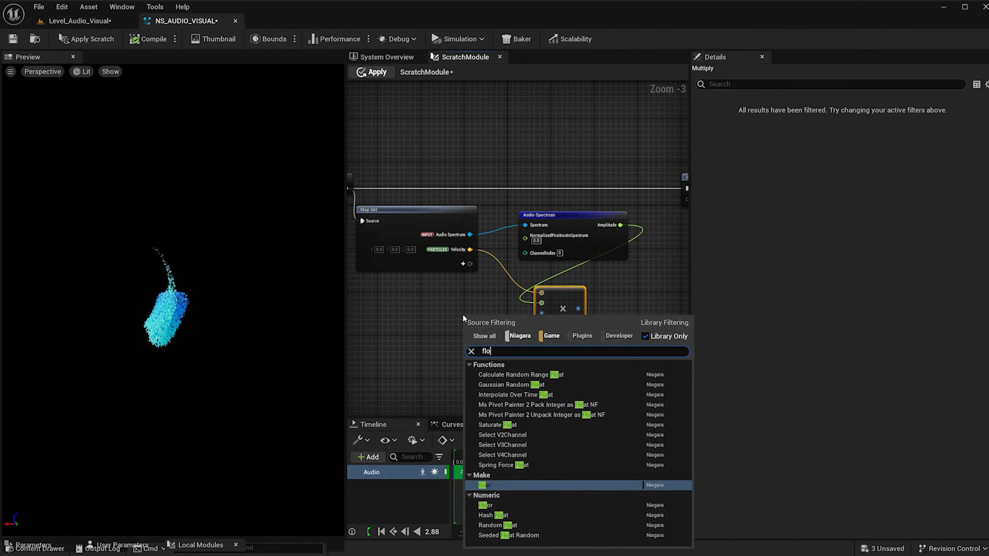
click(498, 484)
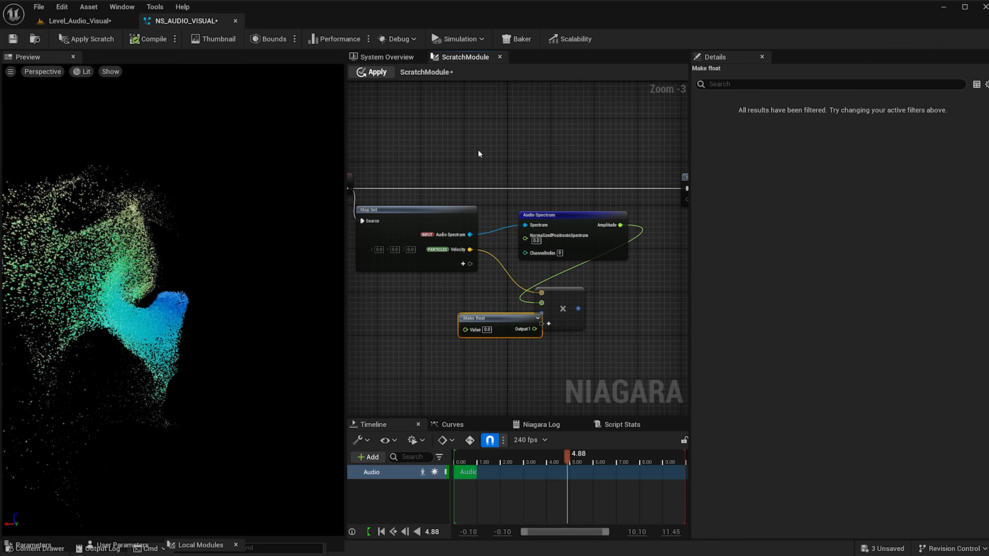
drag(485, 321, 414, 315)
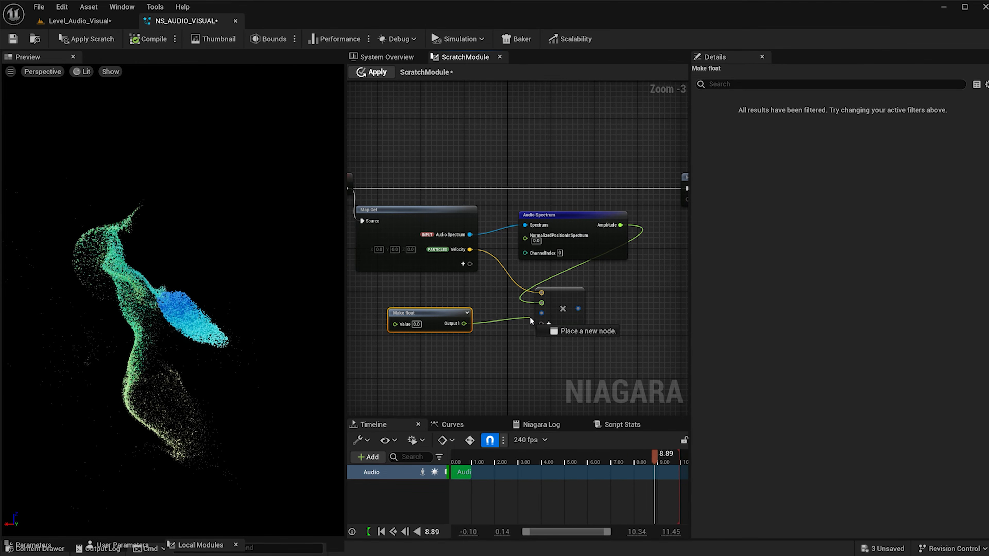
Connect the Make Float output to Multiply's third input and set the float value to 1.25.
click(416, 324)
text(1)
key(Return)
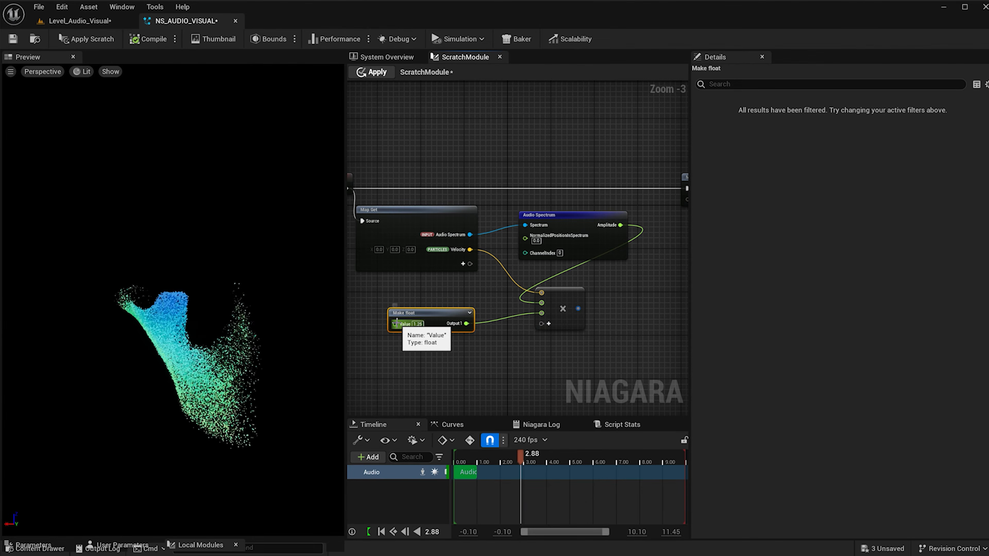
scroll(400, 326, up, 3)
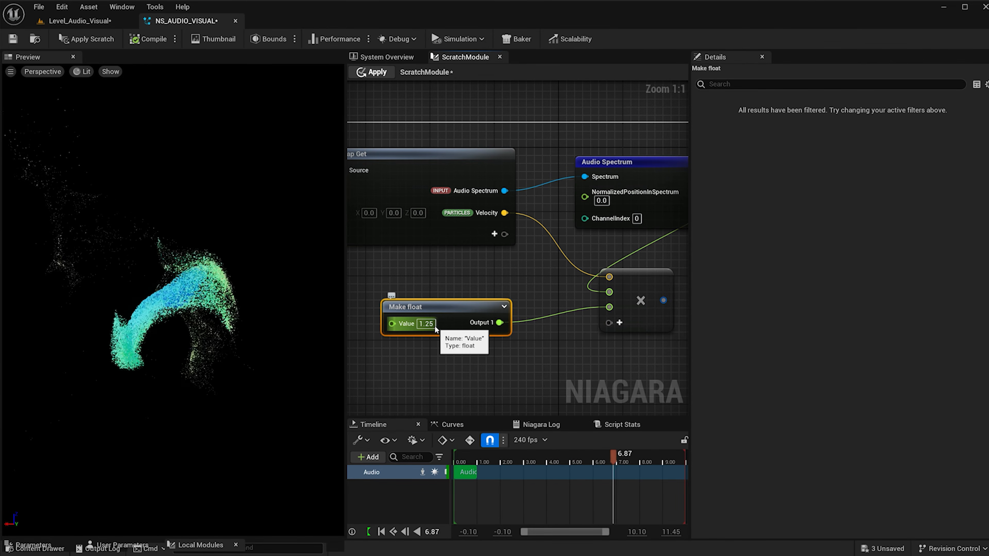
scroll(438, 352, down, 4)
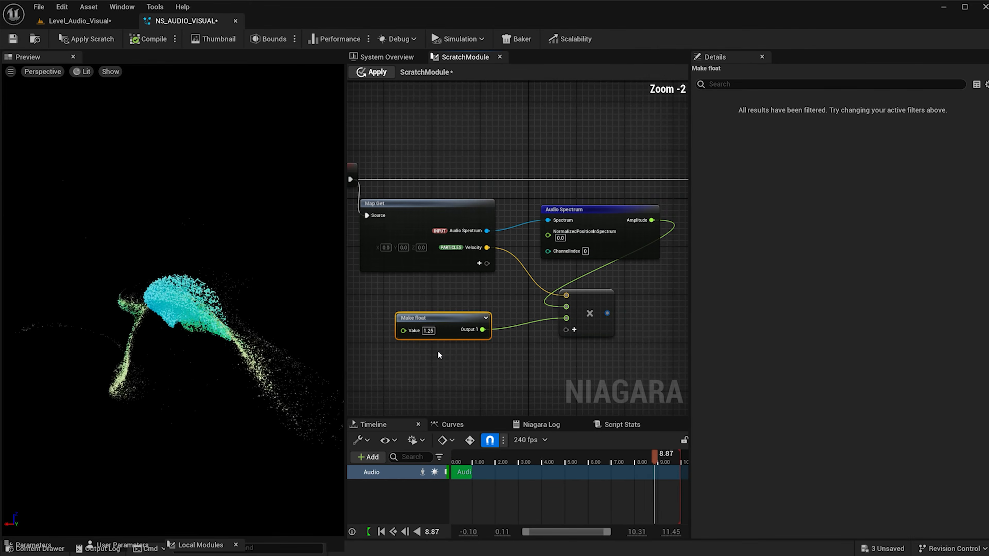
Add the existing Particles Velocity parameter to the Map Set node.
right_drag(510, 356, 492, 339)
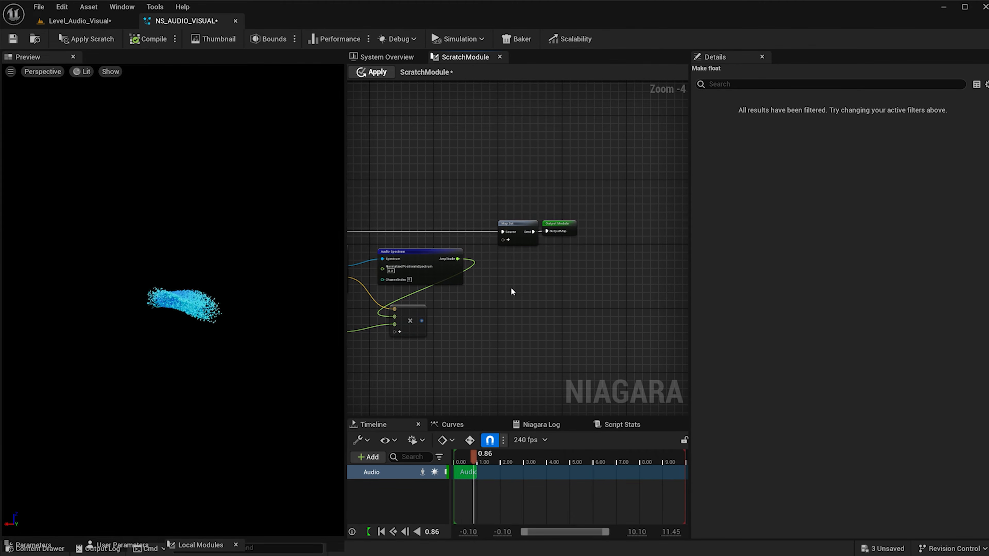
scroll(512, 291, up, 4)
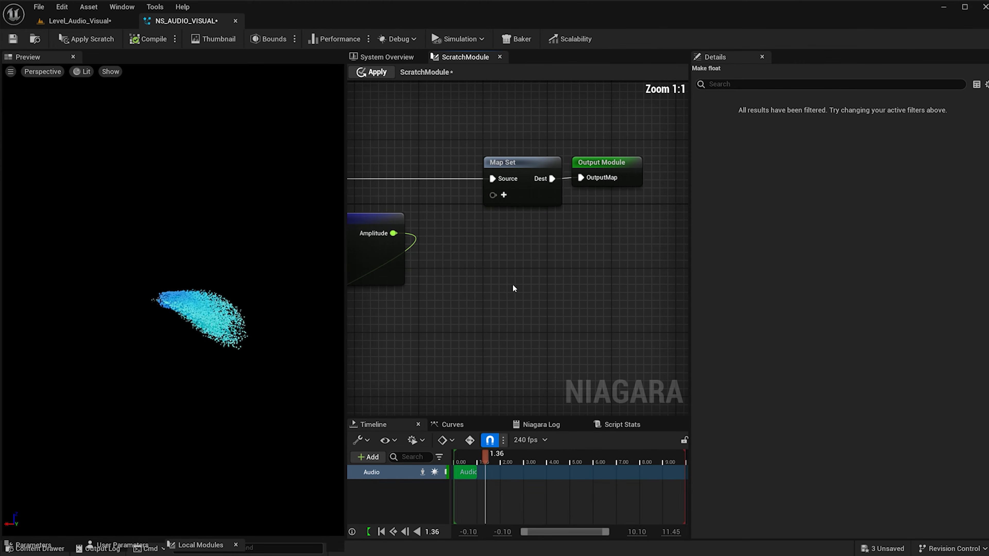
click(505, 195)
text(vel)
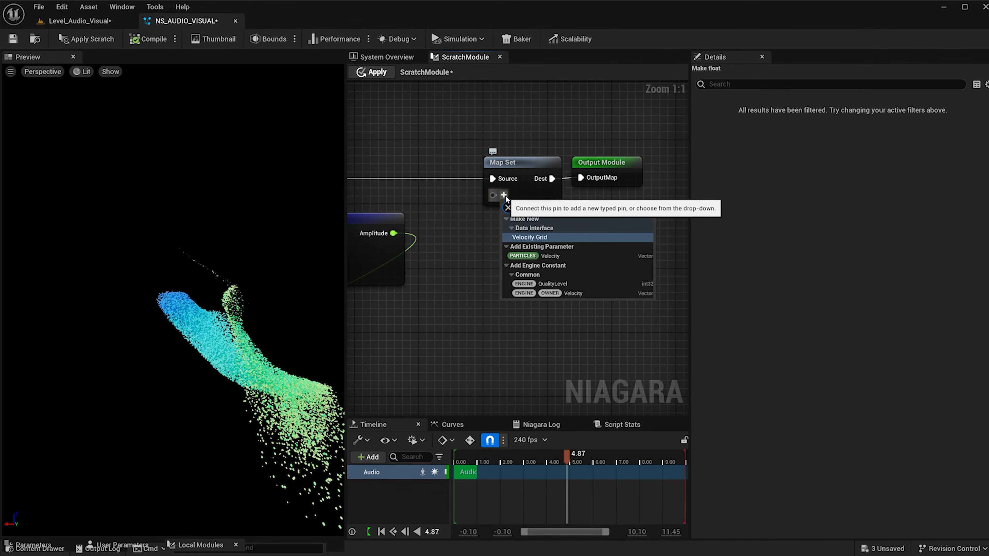
click(554, 257)
Move the Multiply node closer to Map Set, connect its result to Particles Velocity, and apply the scratch module changes.
scroll(538, 252, down, 4)
scroll(488, 266, up, 1)
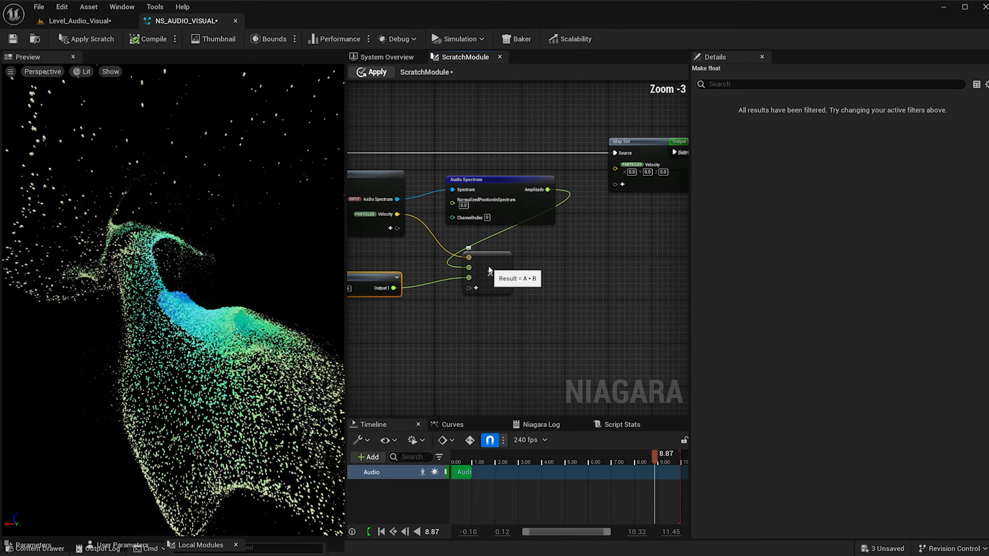
drag(489, 266, 568, 254)
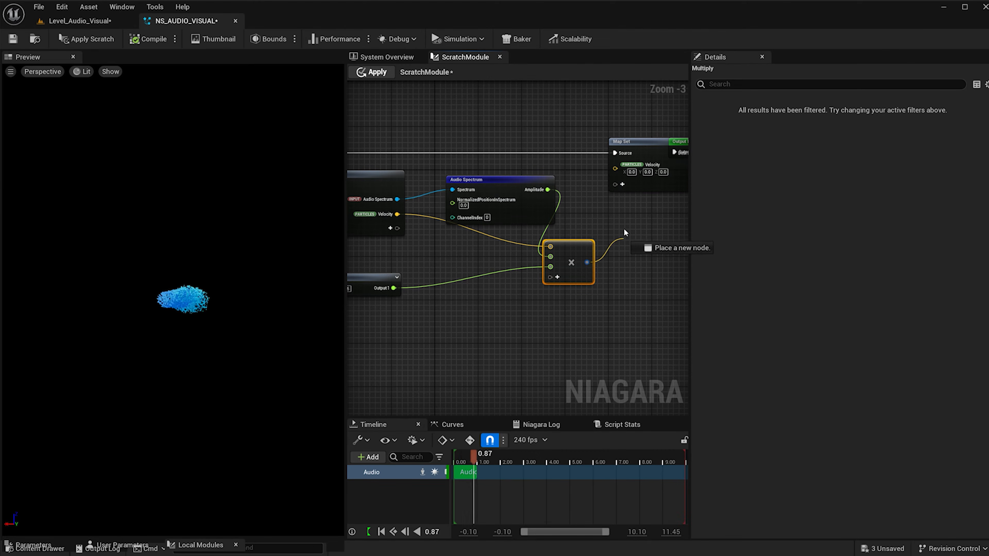
drag(613, 171, 614, 170)
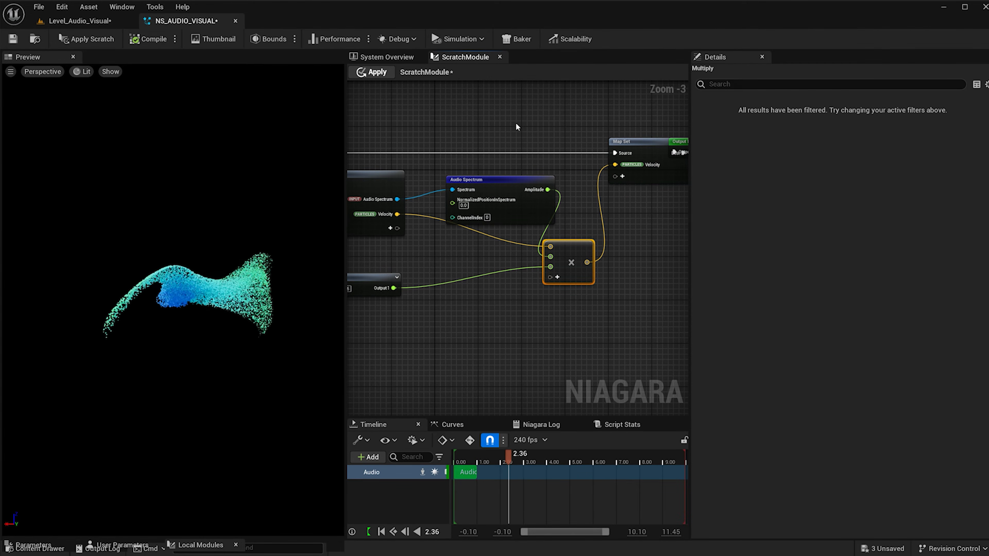
click(377, 72)
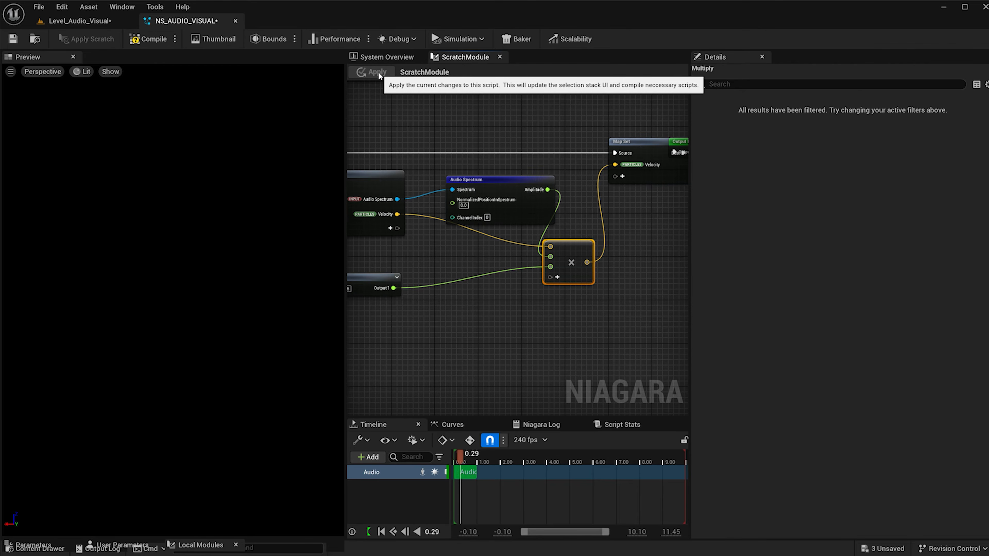
Return to the system overview and set the Scratch Module's Audio Spectrum submix to MasterSubmixDefault.
click(389, 58)
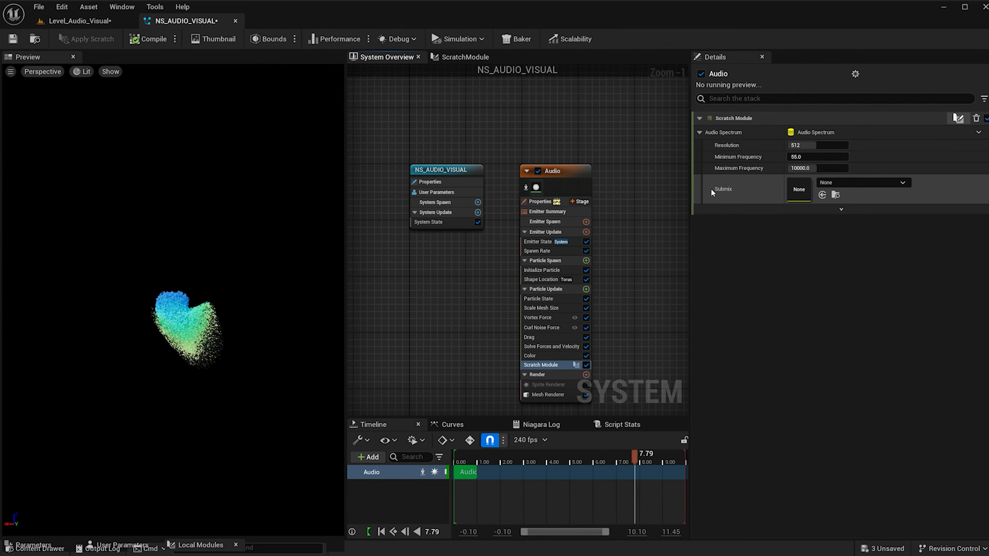
click(849, 184)
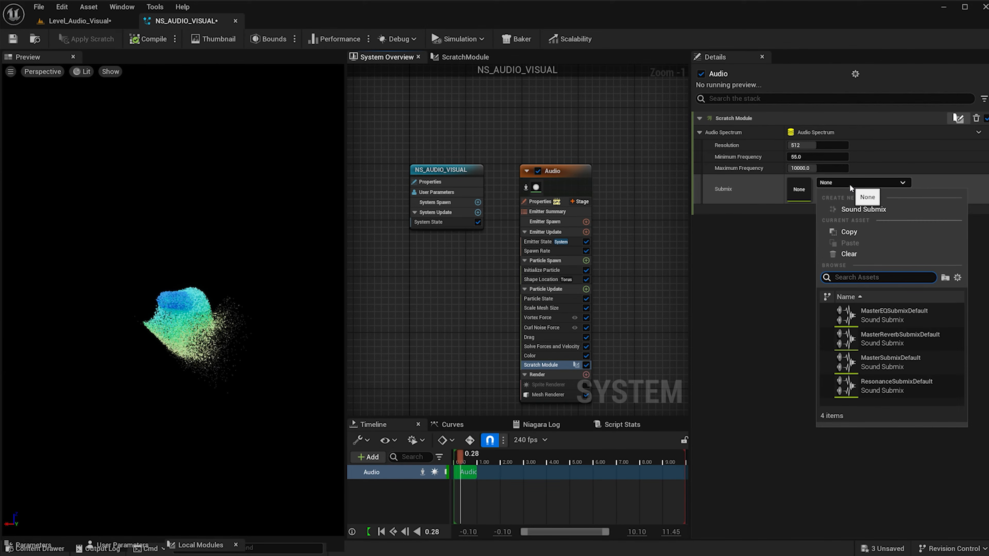
click(890, 366)
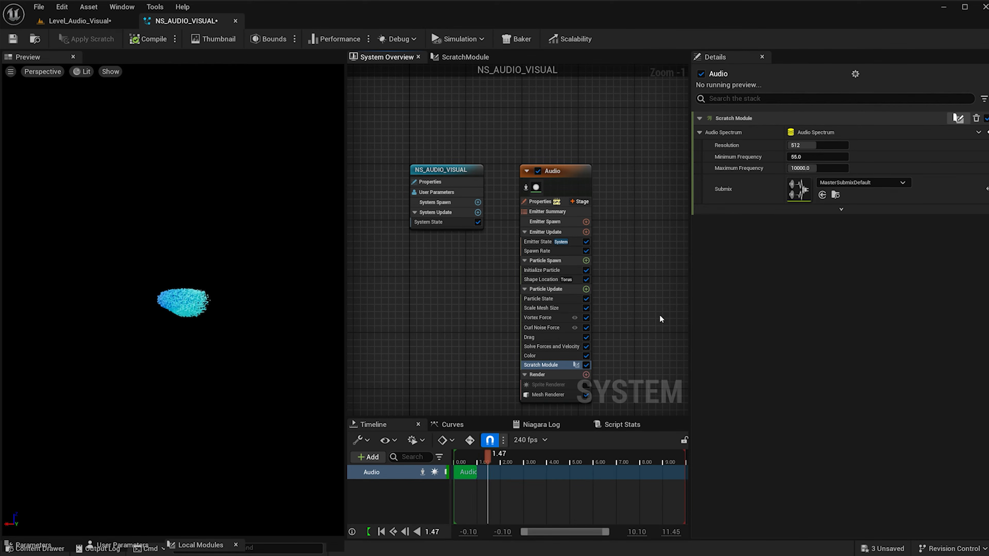
Switch to Level_Audio_Visual and place the NS_AUDIO_VISUAL system from the Niagara folder into the level at location 0, 0, 0.
click(87, 24)
key(ctrl+space)
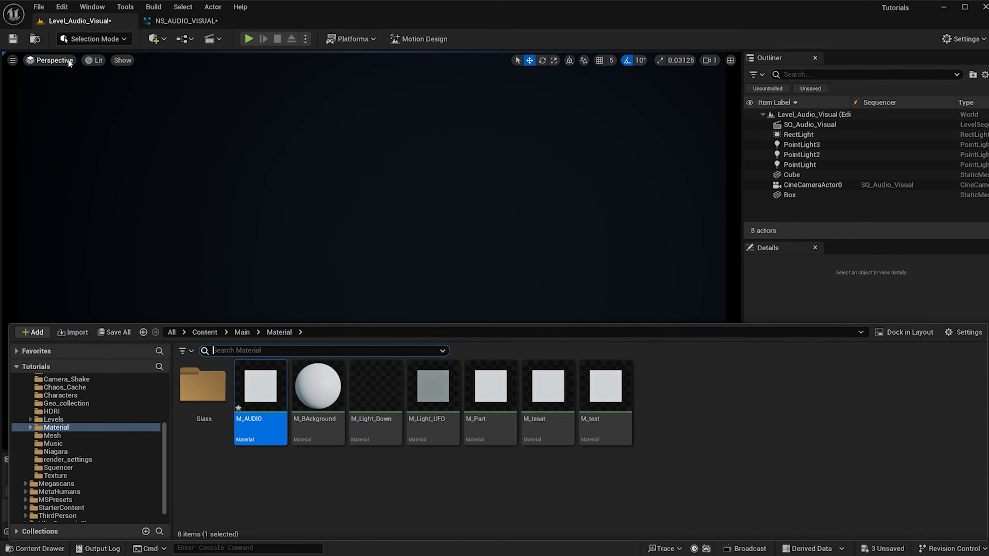
click(59, 452)
drag(181, 396, 351, 233)
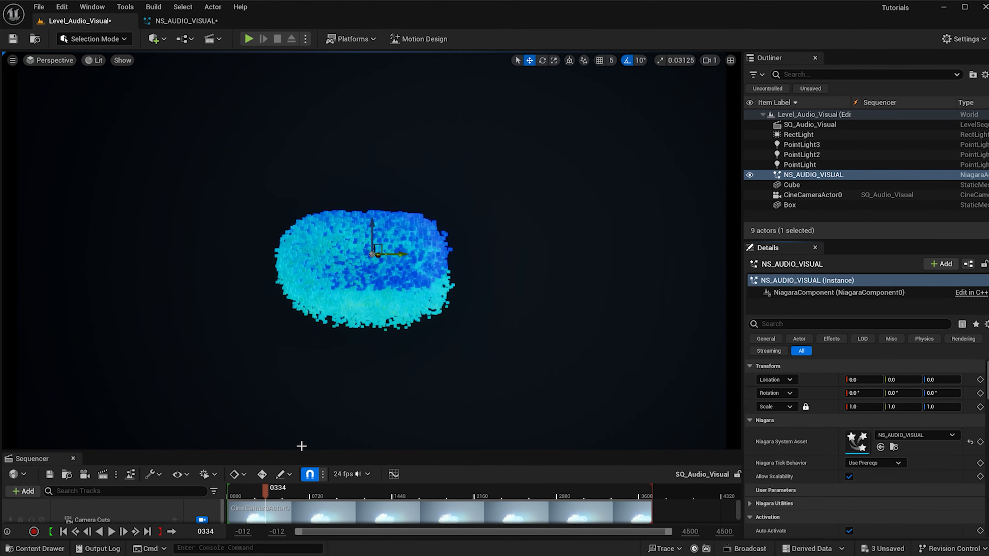
Enlarge the Sequencer to show the audio track and play SQ_Audio_Visual from its start to preview the particles.
drag(300, 449, 300, 389)
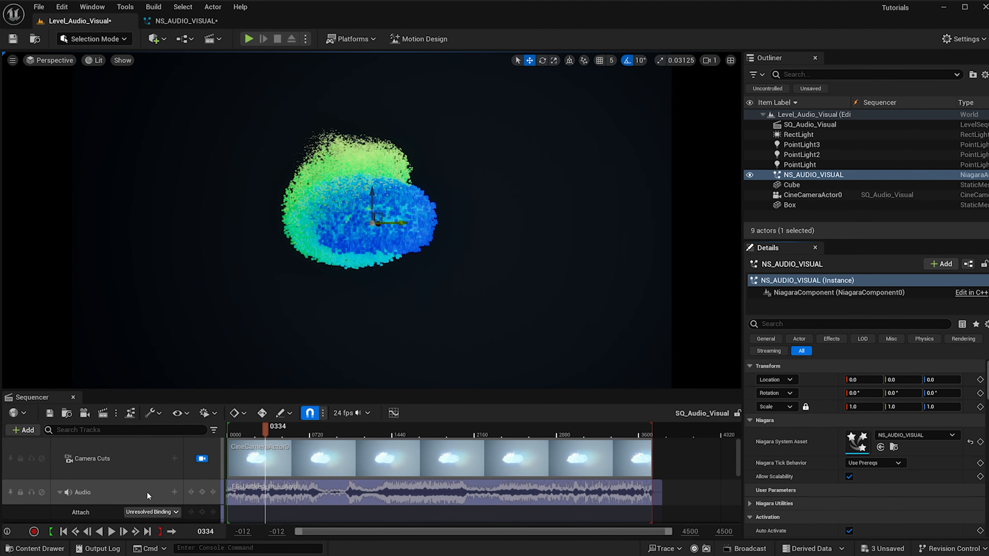
click(228, 430)
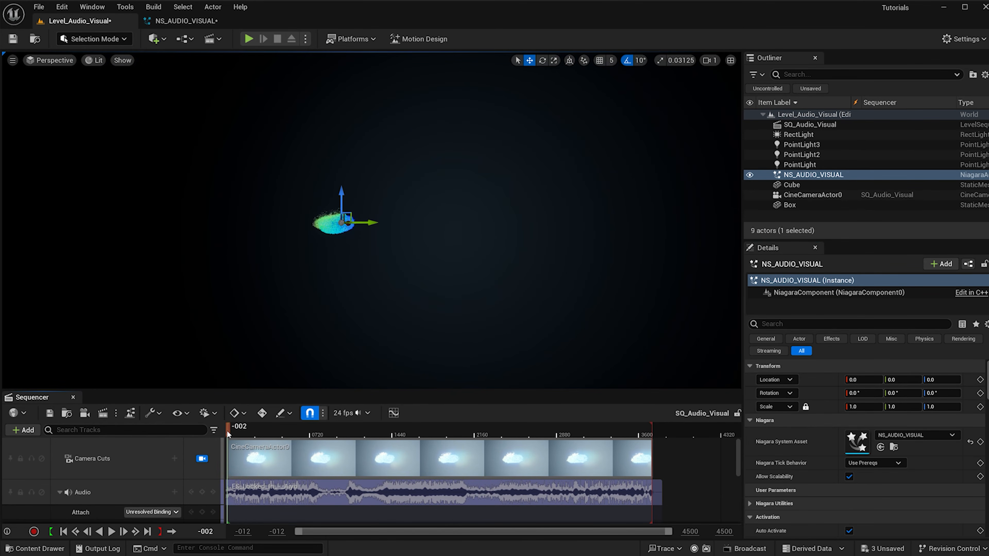
click(111, 532)
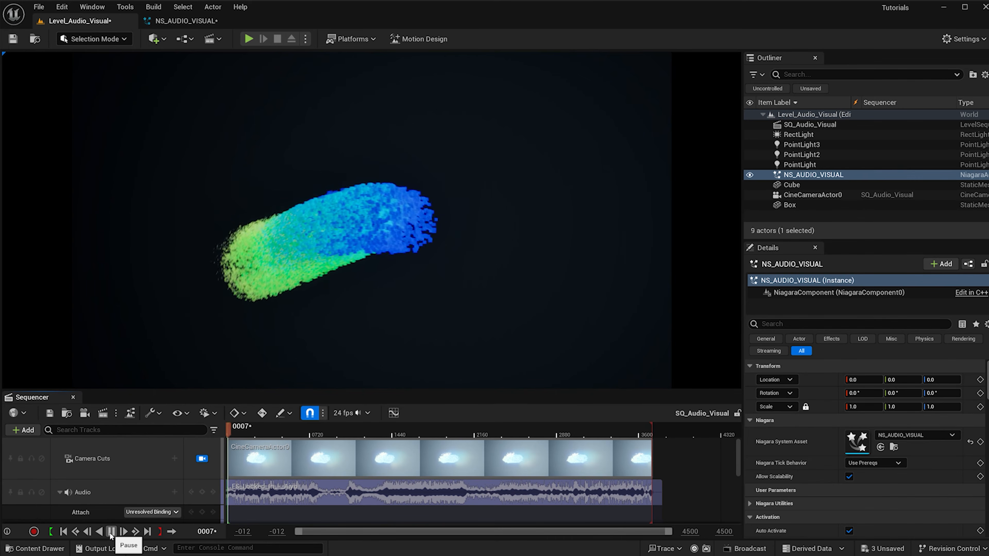